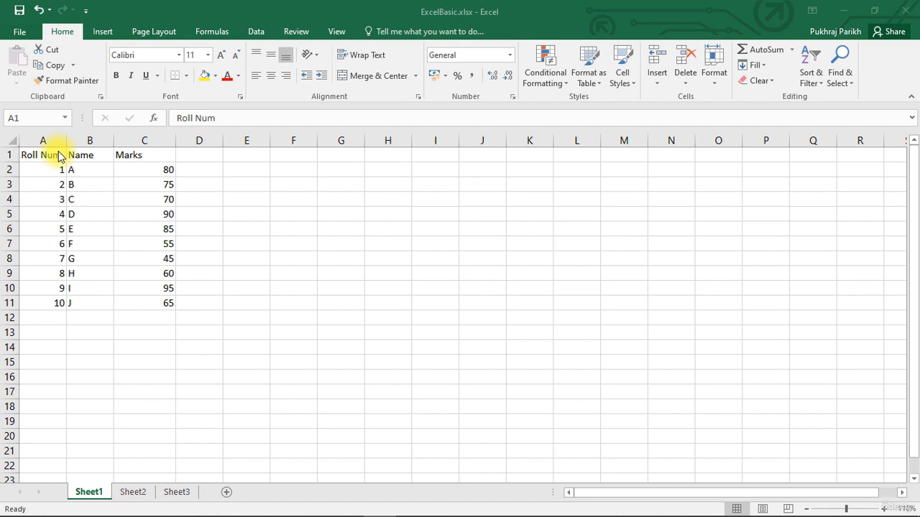
# Move the active cell one cell at a time around the Roll Num, Name and Marks table
pyautogui.click(45, 187)
pyautogui.click(47, 194)
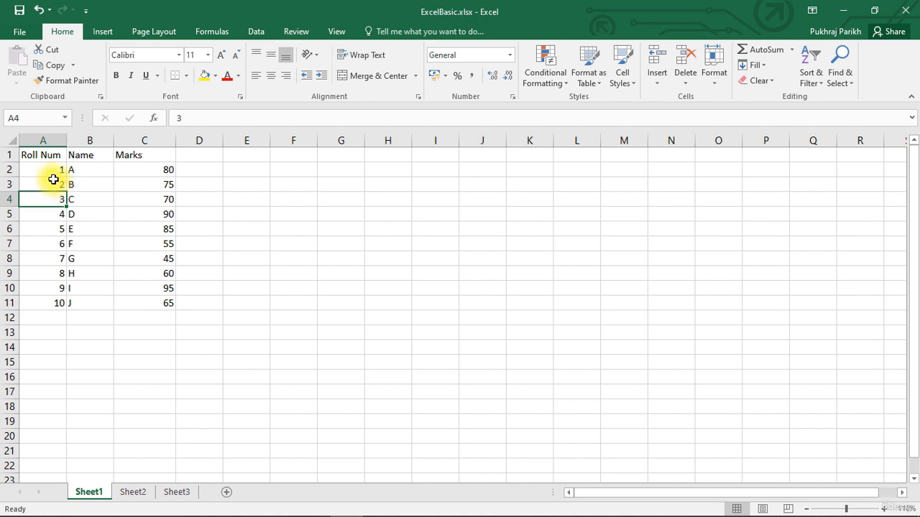
pyautogui.click(41, 156)
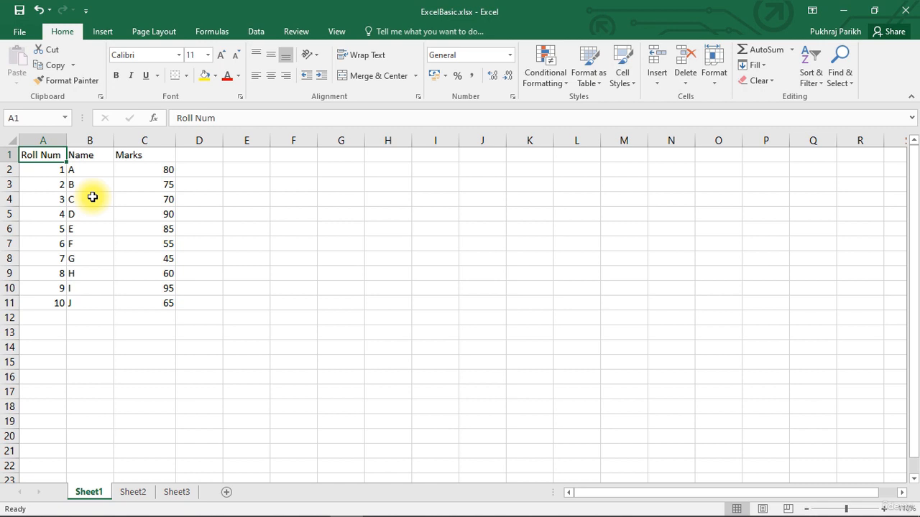
pyautogui.press('Right')
pyautogui.press('Right')
pyautogui.press('Down')
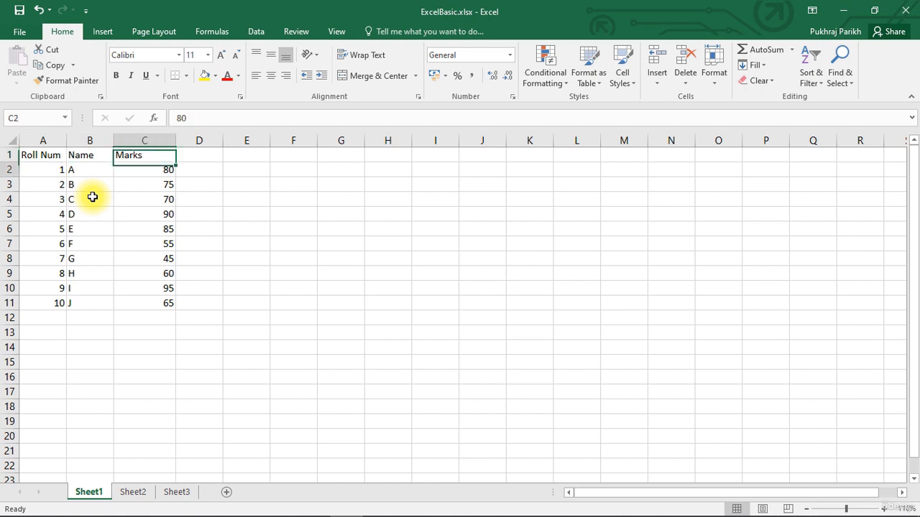
pyautogui.press('Left')
pyautogui.press('Left')
pyautogui.press('Up')
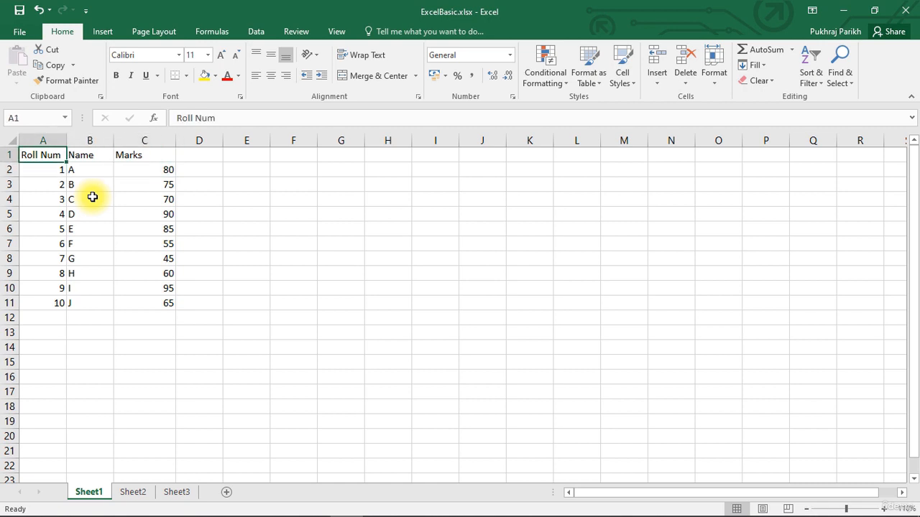
# Jump the active cell between the edges of the data range, from A1 down to row 11, across to column C and back up to A1
pyautogui.doubleClick(311, 228)
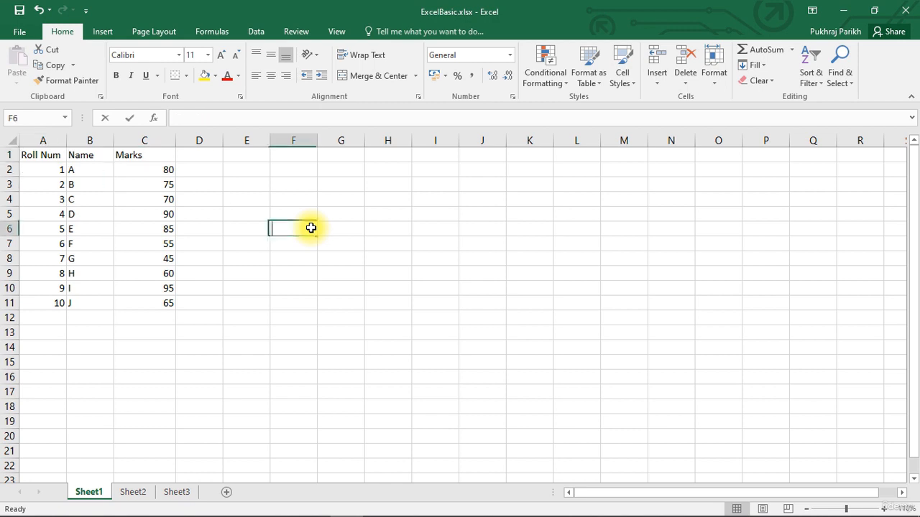
pyautogui.press('Up')
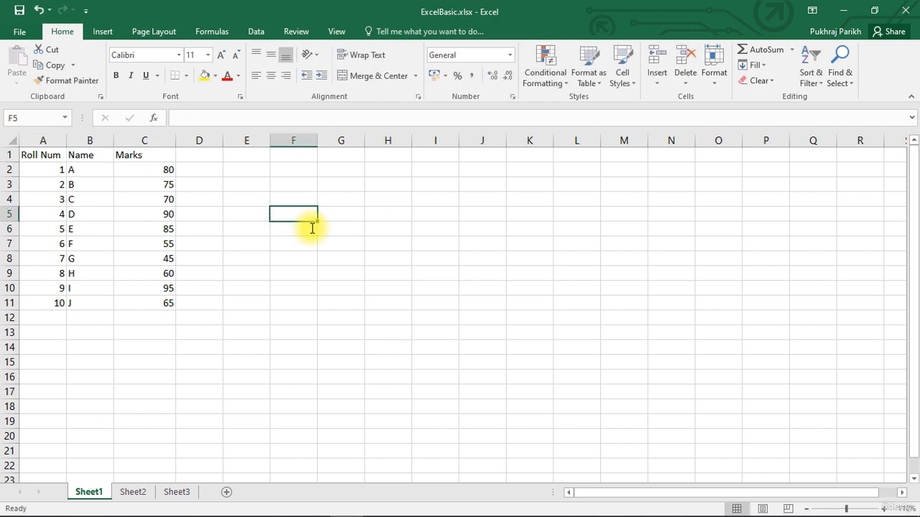
pyautogui.click(61, 155)
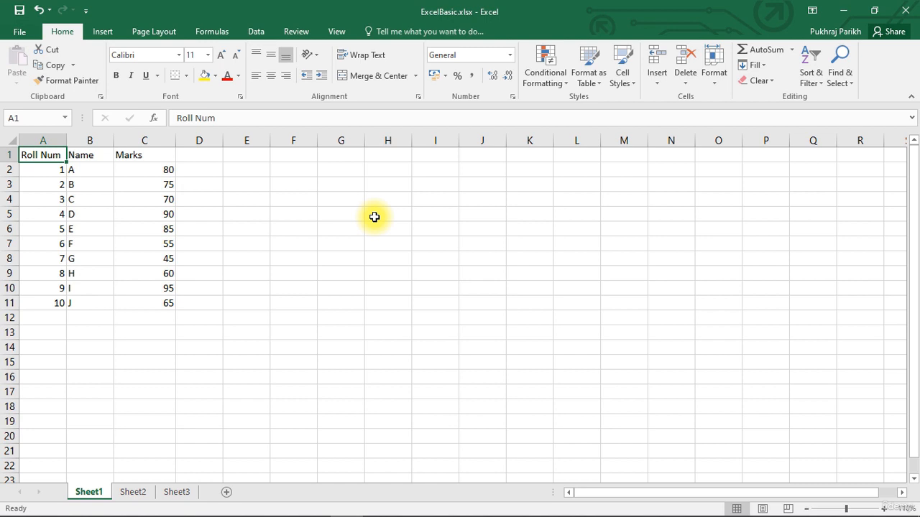
pyautogui.hotkey('ctrl', 'Down')
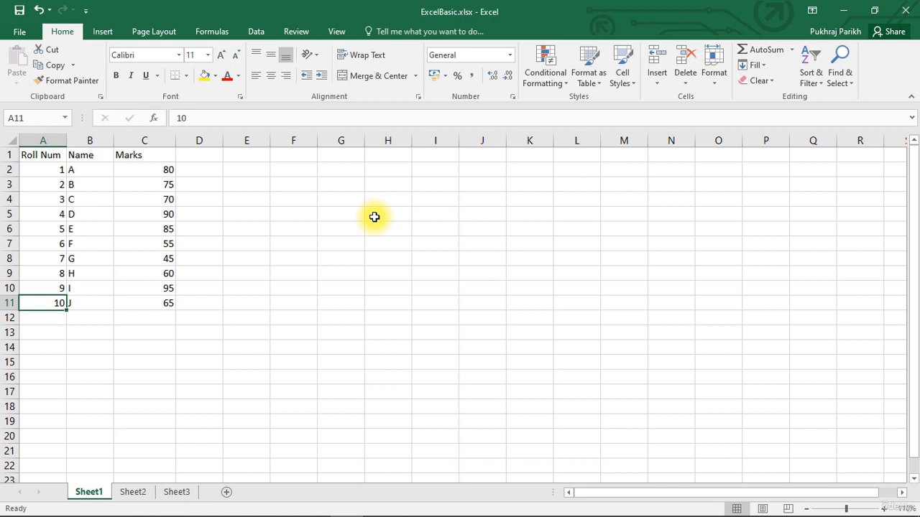
pyautogui.hotkey('ctrl', 'Right')
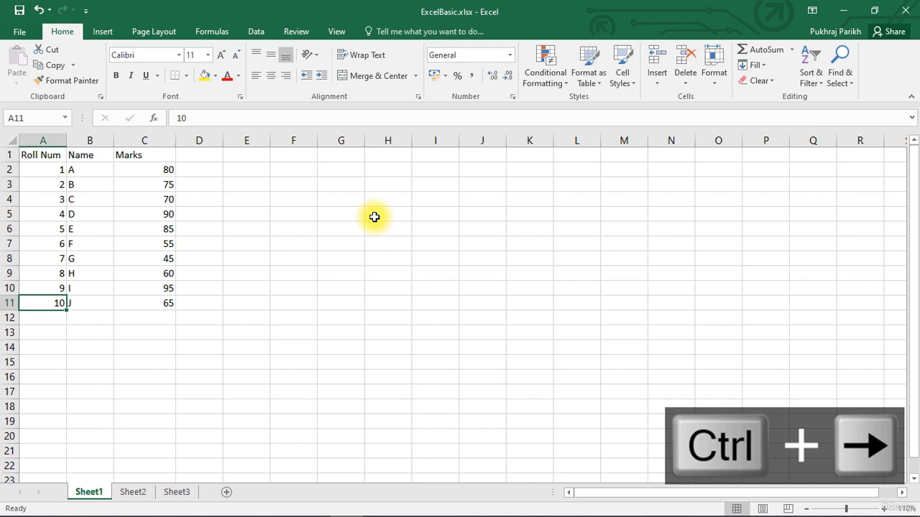
pyautogui.hotkey('ctrl', 'Right')
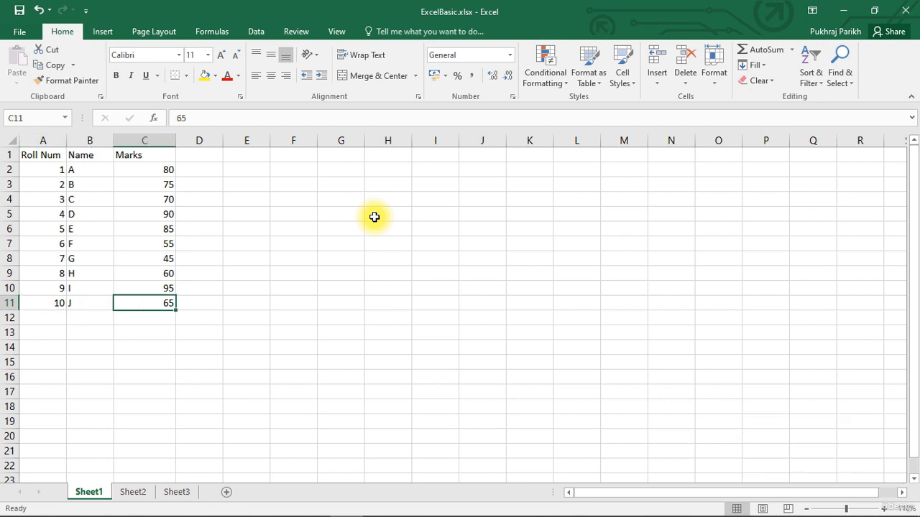
pyautogui.hotkey('ctrl', 'Up')
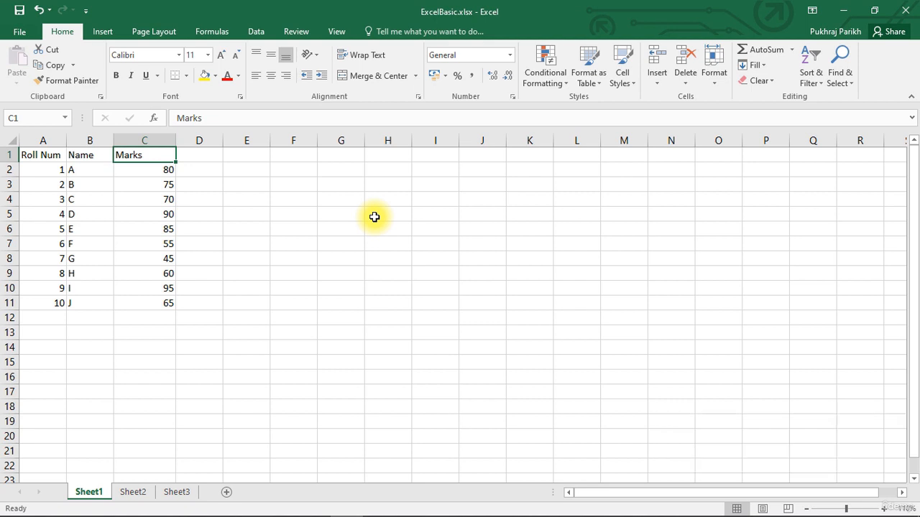
pyautogui.press('Left')
pyautogui.press('Left')
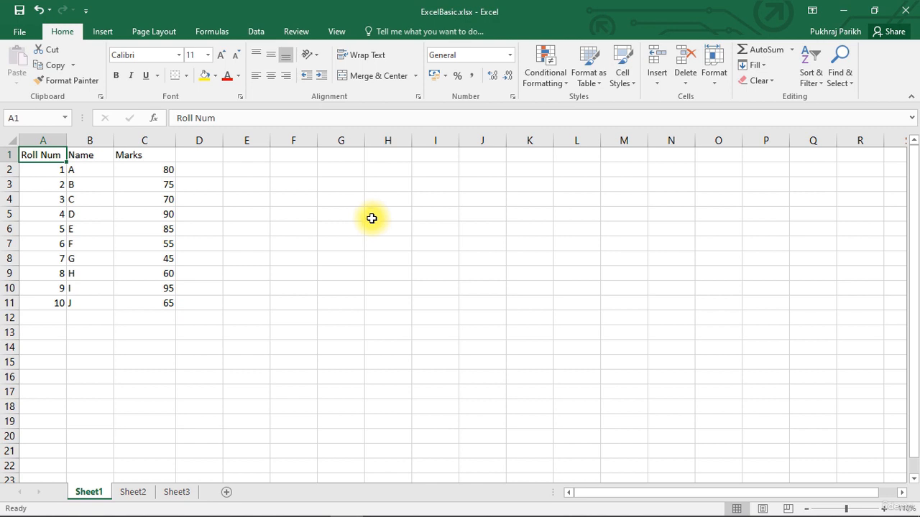
# Cut the Marks header from C1 and paste it into D1
pyautogui.click(156, 157)
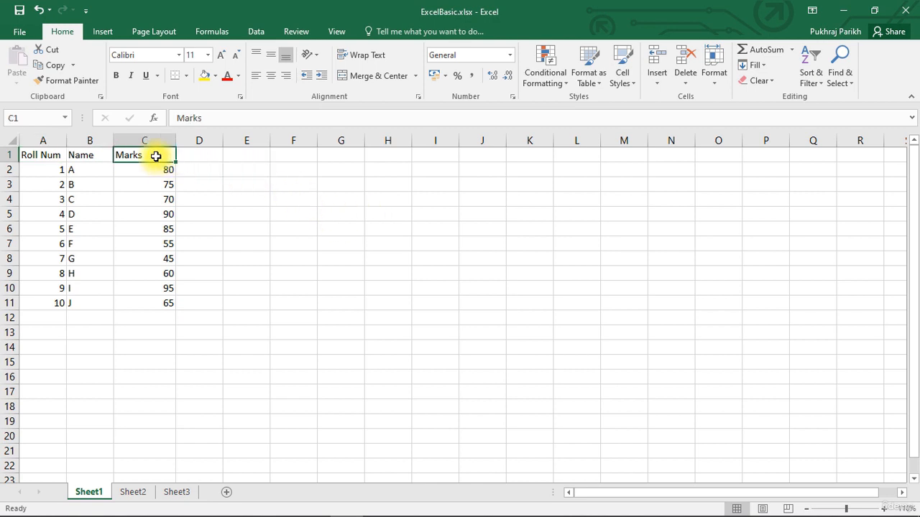
pyautogui.click(58, 56)
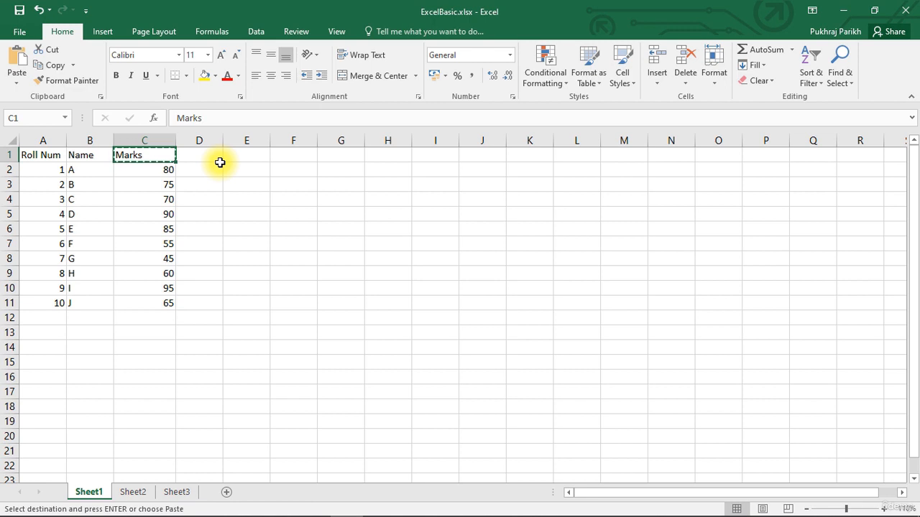
pyautogui.click(190, 156)
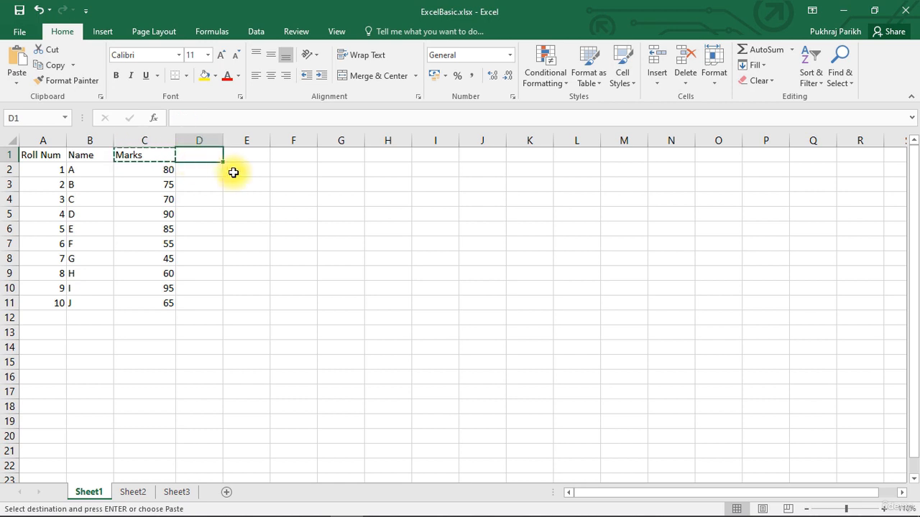
pyautogui.click(13, 68)
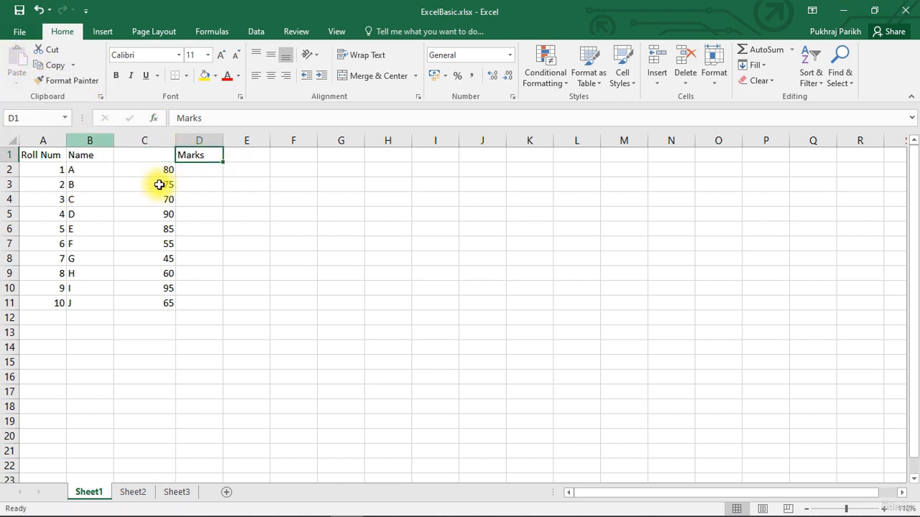
# Cut the Marks header from D1 and paste it back into C1
pyautogui.click(222, 225)
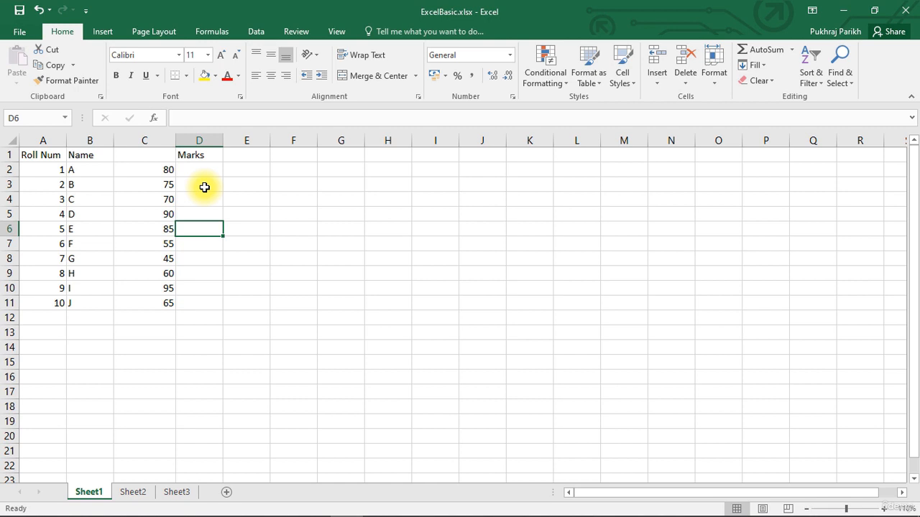
pyautogui.press('Up')
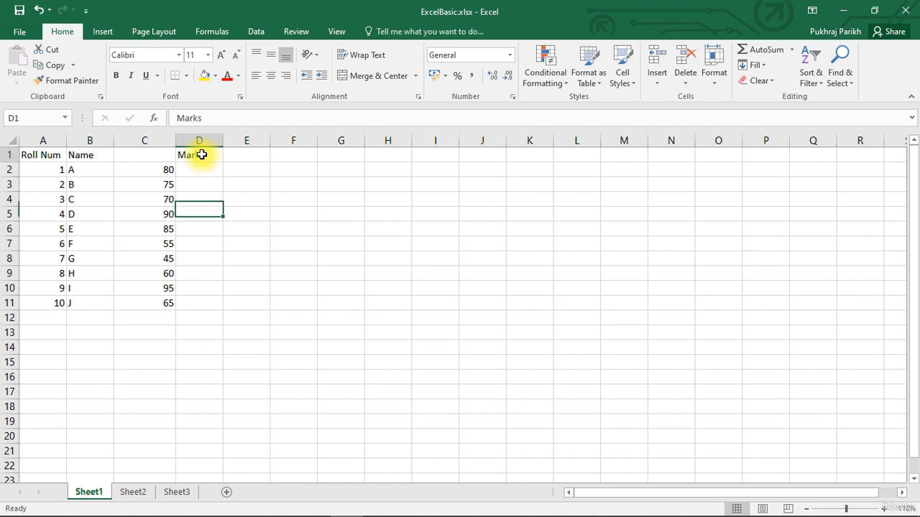
pyautogui.click(202, 155)
pyautogui.rightClick(202, 155)
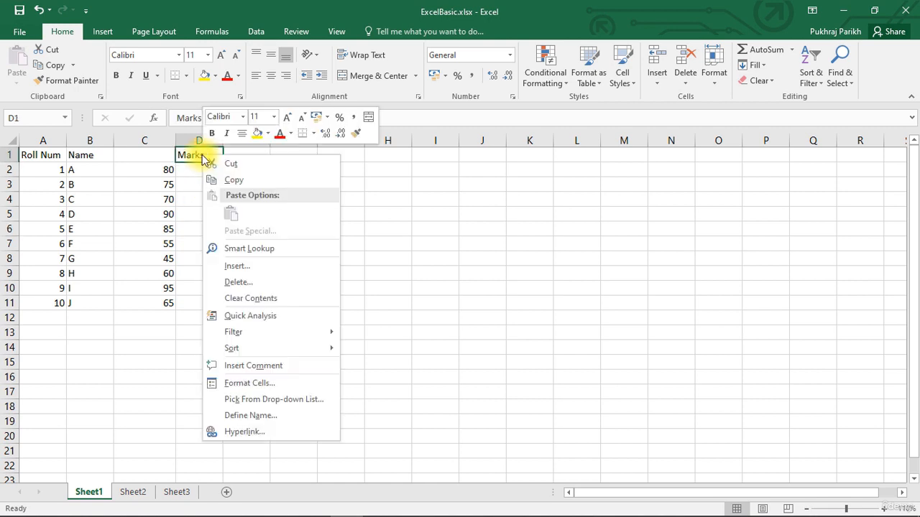
pyautogui.click(230, 165)
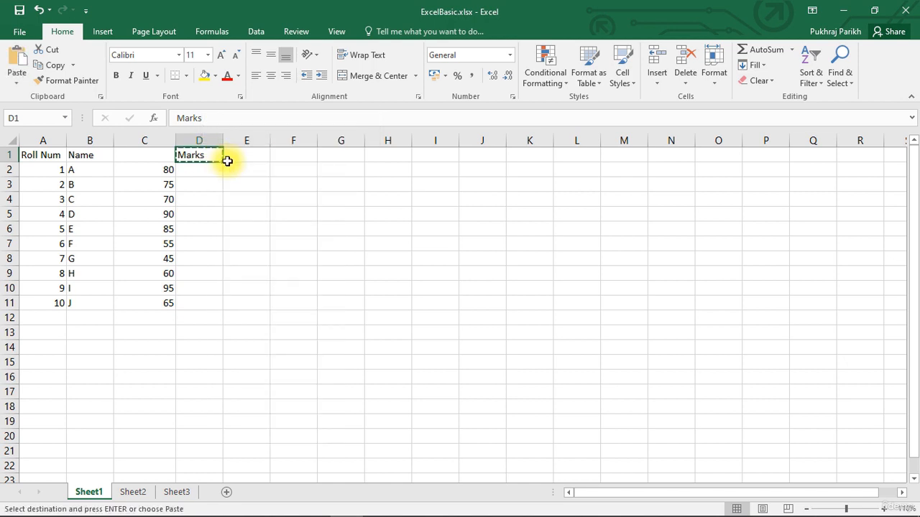
pyautogui.click(140, 157)
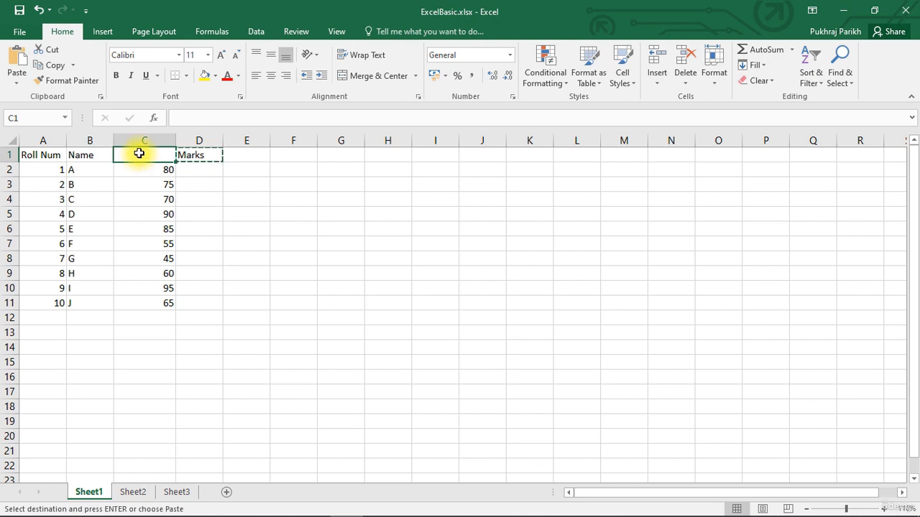
pyautogui.rightClick(139, 153)
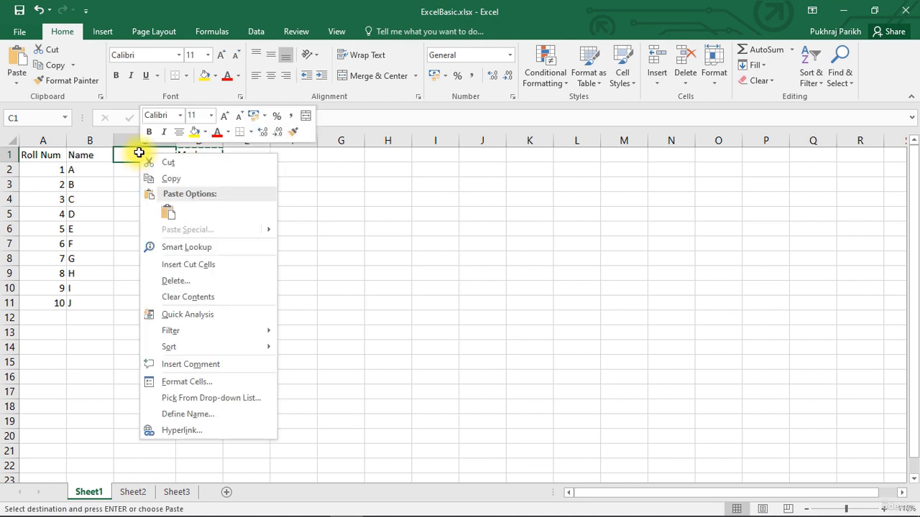
pyautogui.click(167, 214)
# Cut the Marks header in C1 again and paste it into D1
pyautogui.click(213, 153)
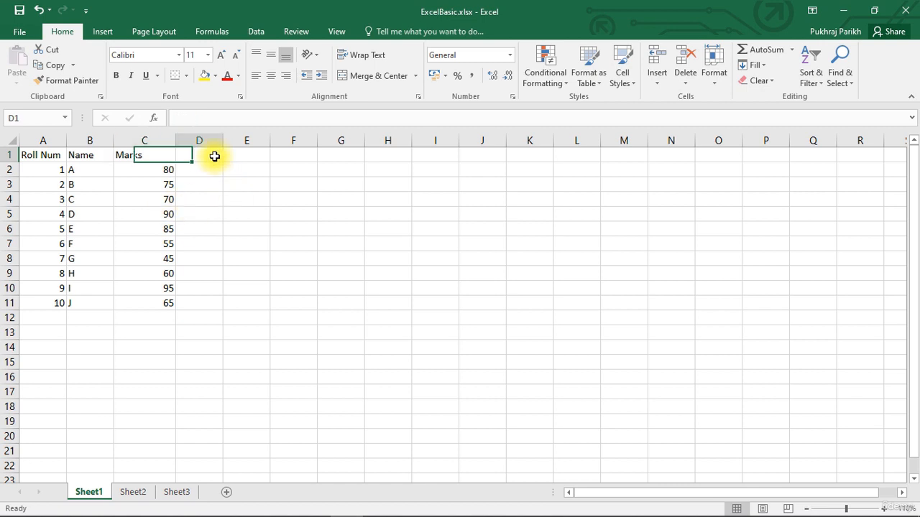
pyautogui.click(163, 154)
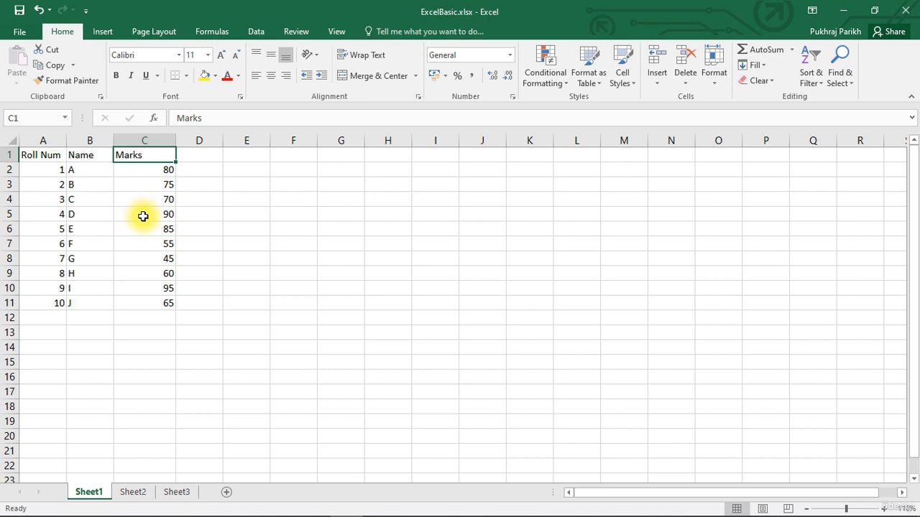
pyautogui.hotkey('ctrl', 'x')
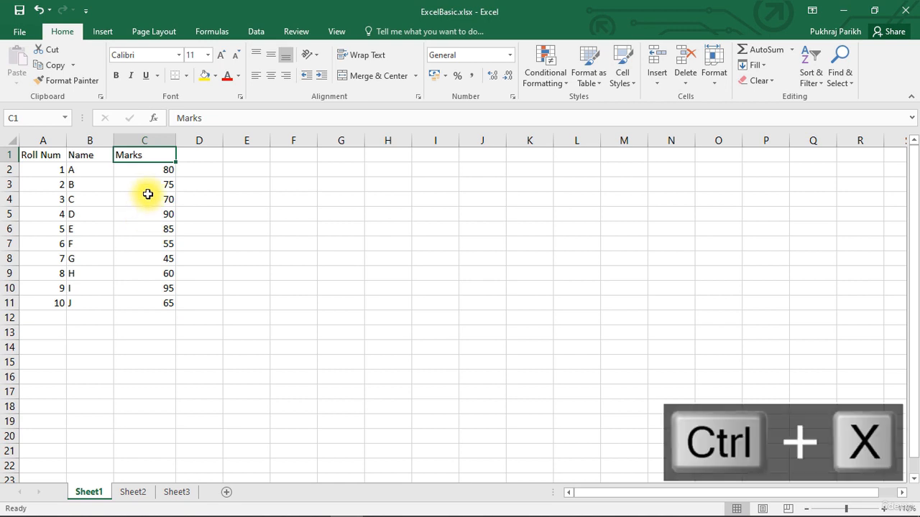
pyautogui.hotkey('ctrl', 'x')
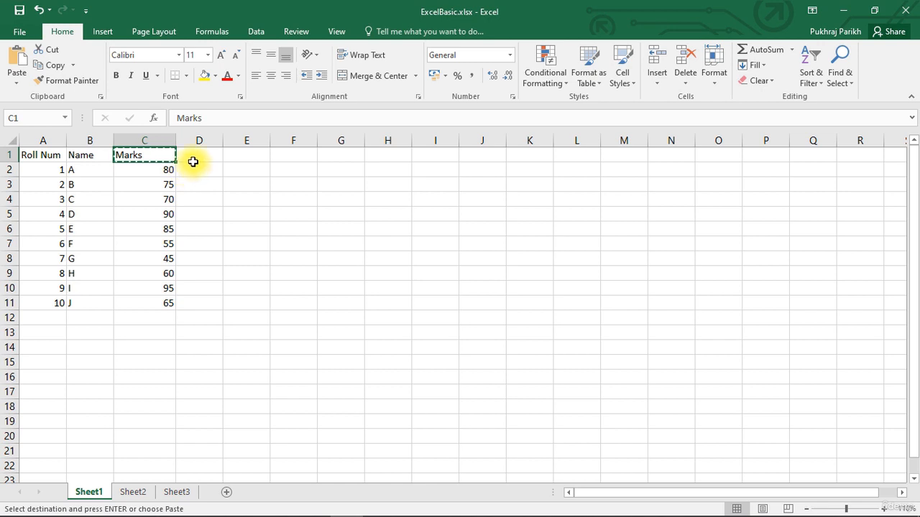
pyautogui.click(195, 157)
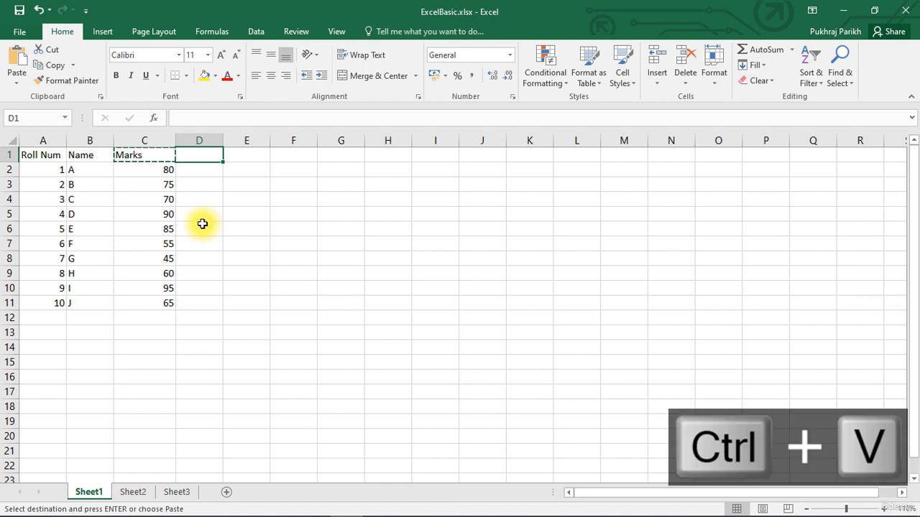
pyautogui.hotkey('ctrl', 'v')
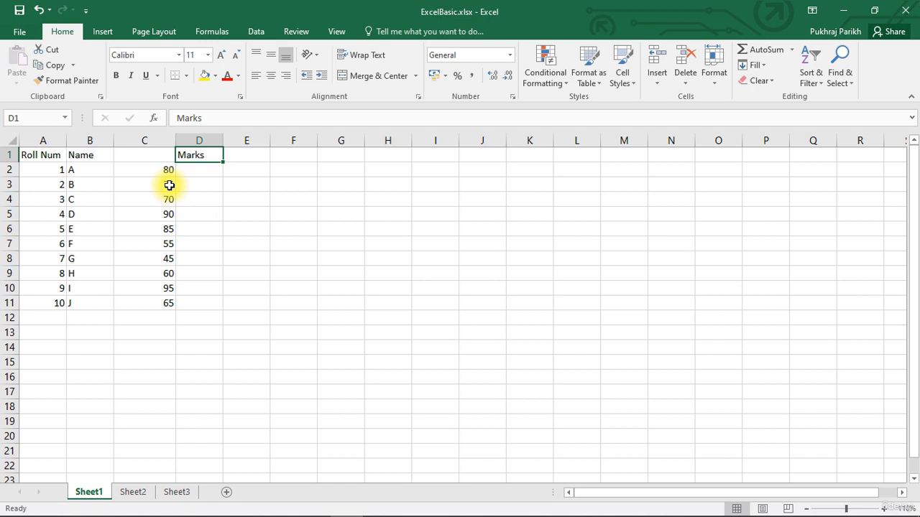
# Move the Marks header from D1 back into C1
pyautogui.hotkey('ctrl', 'x')
pyautogui.click(146, 154)
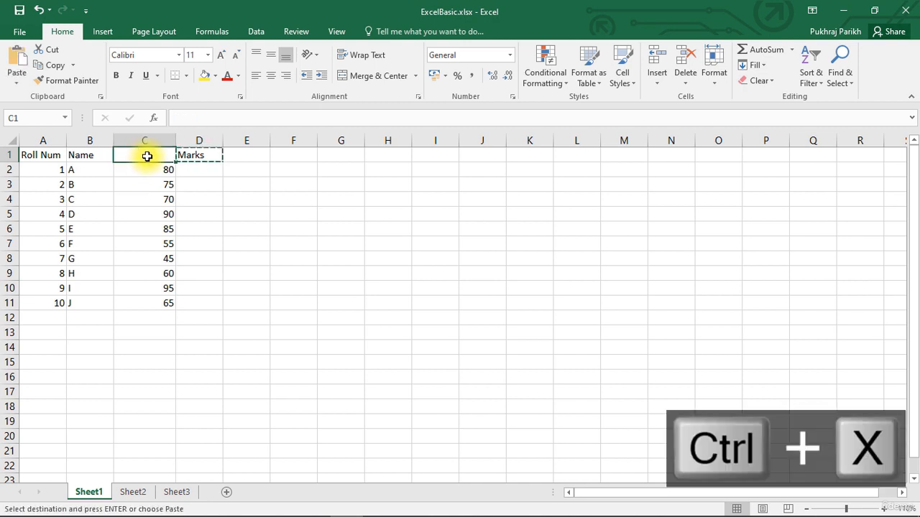
pyautogui.press('Return')
# Copy the name J in B11 and paste it into B12
pyautogui.click(154, 186)
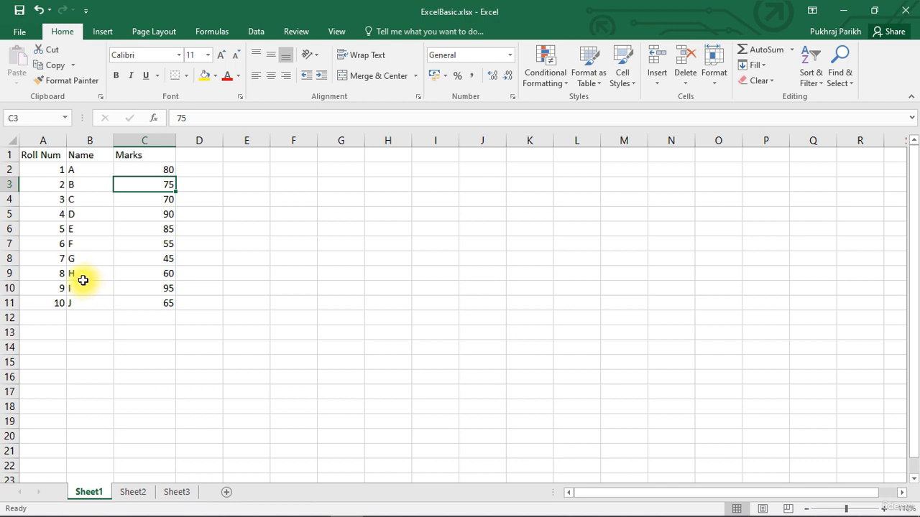
pyautogui.click(80, 300)
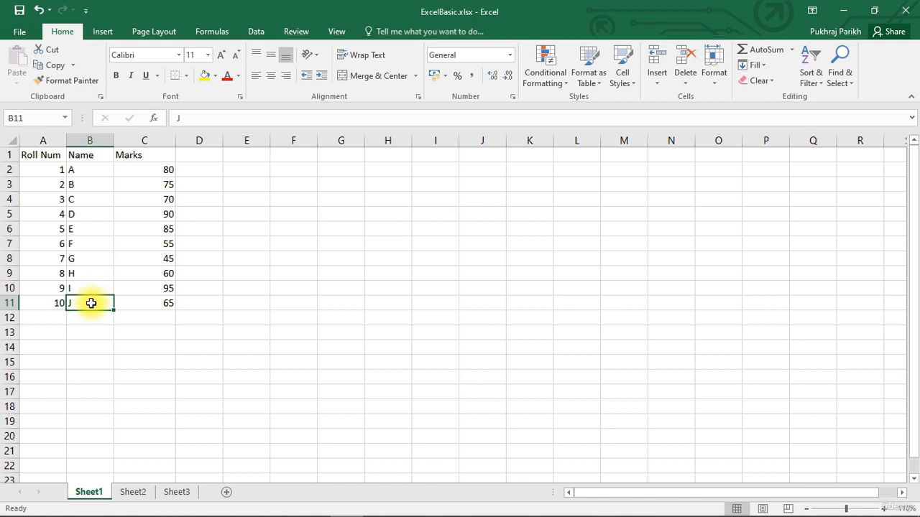
pyautogui.click(48, 67)
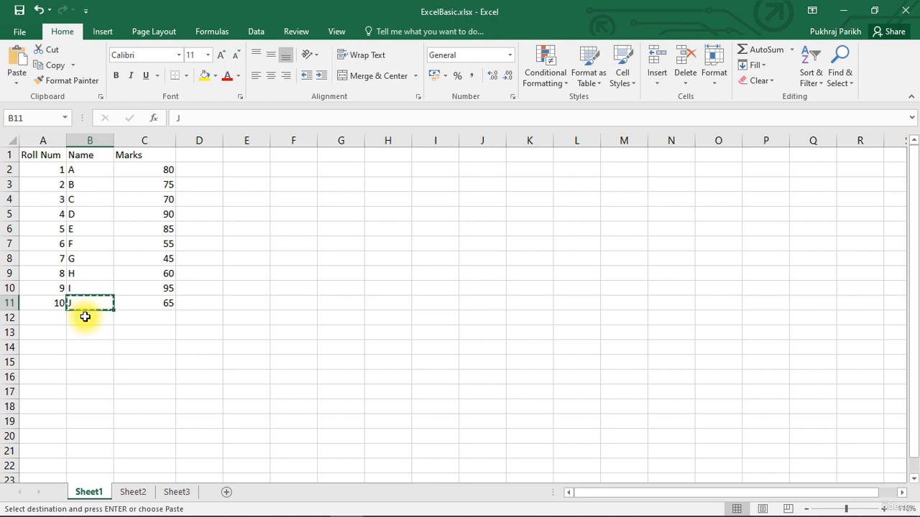
pyautogui.click(84, 316)
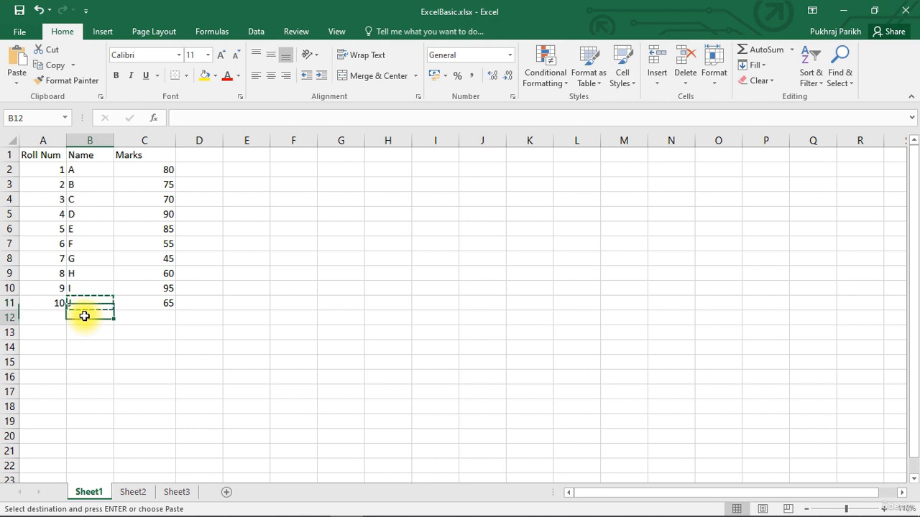
pyautogui.click(17, 62)
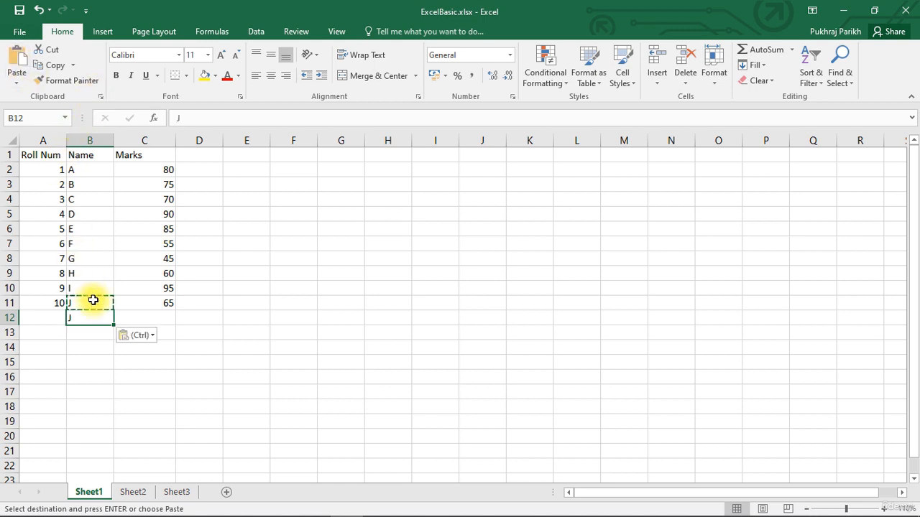
pyautogui.press('Down')
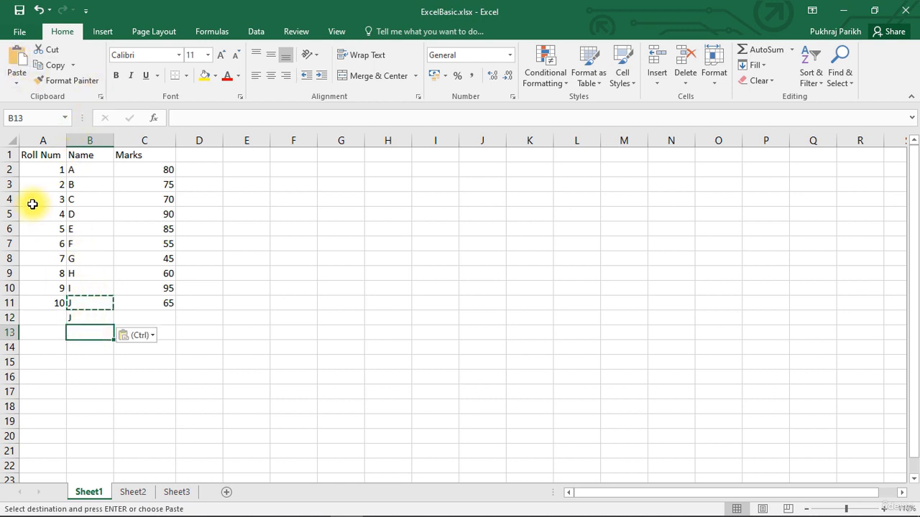
# Paste the copied name J into cells B13 through B16
pyautogui.click(17, 58)
pyautogui.click(80, 348)
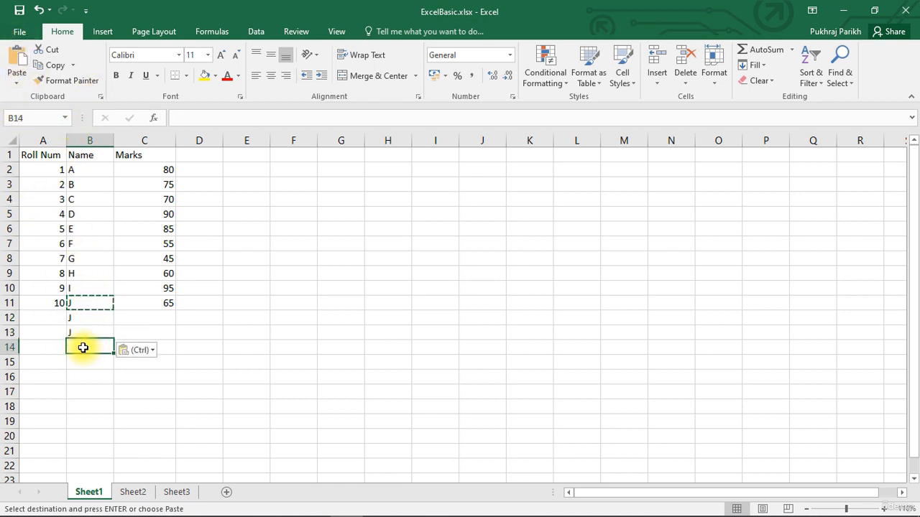
pyautogui.click(17, 57)
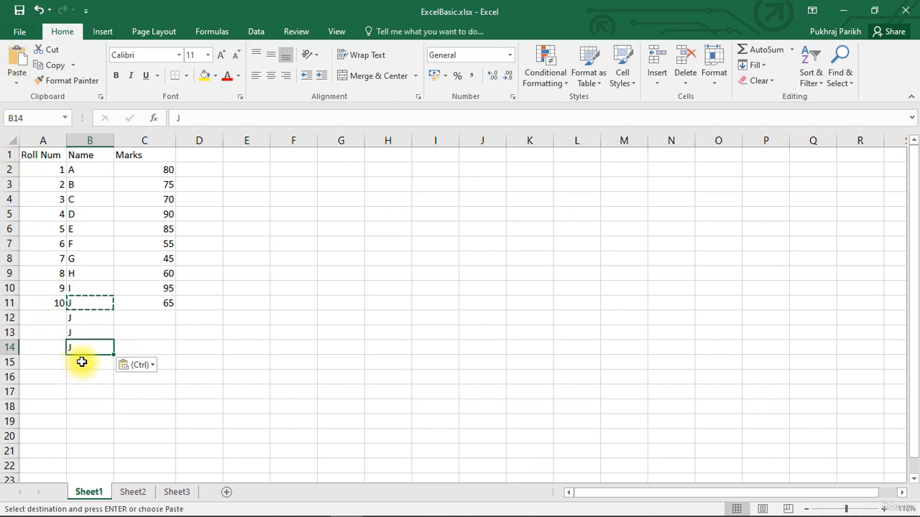
pyautogui.click(79, 362)
pyautogui.click(17, 57)
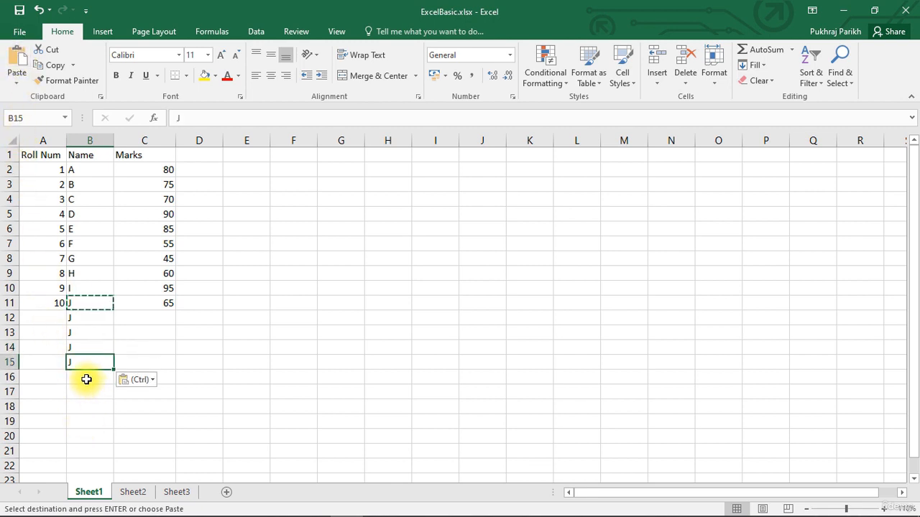
pyautogui.click(82, 377)
pyautogui.click(17, 57)
# Copy the mark 65 from C11 and paste it into C12
pyautogui.click(147, 362)
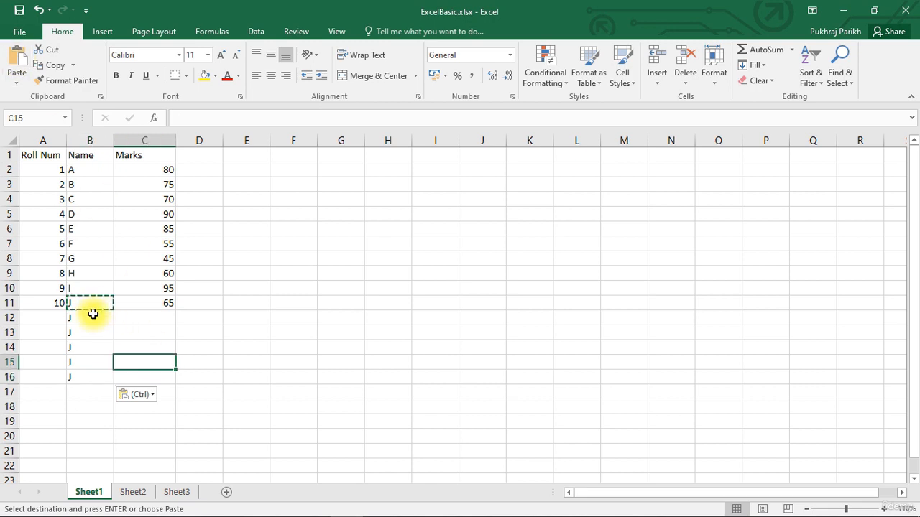
pyautogui.click(93, 317)
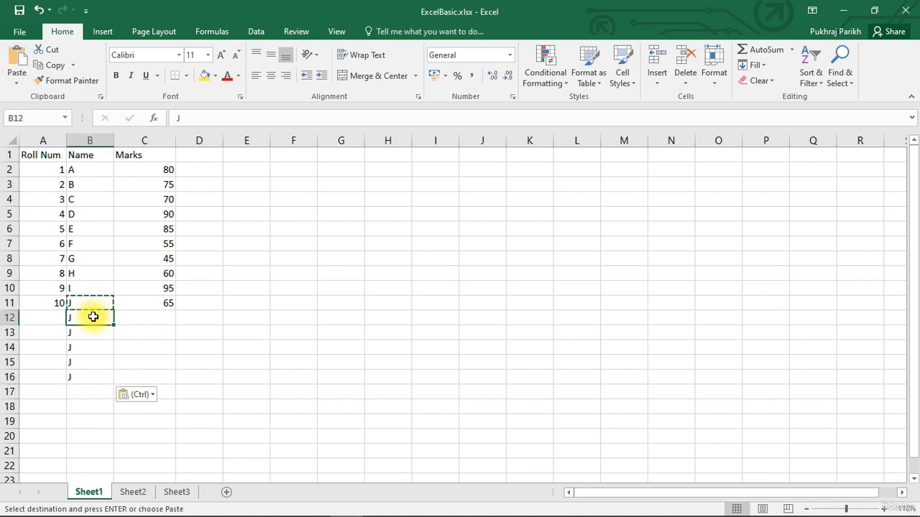
pyautogui.click(97, 303)
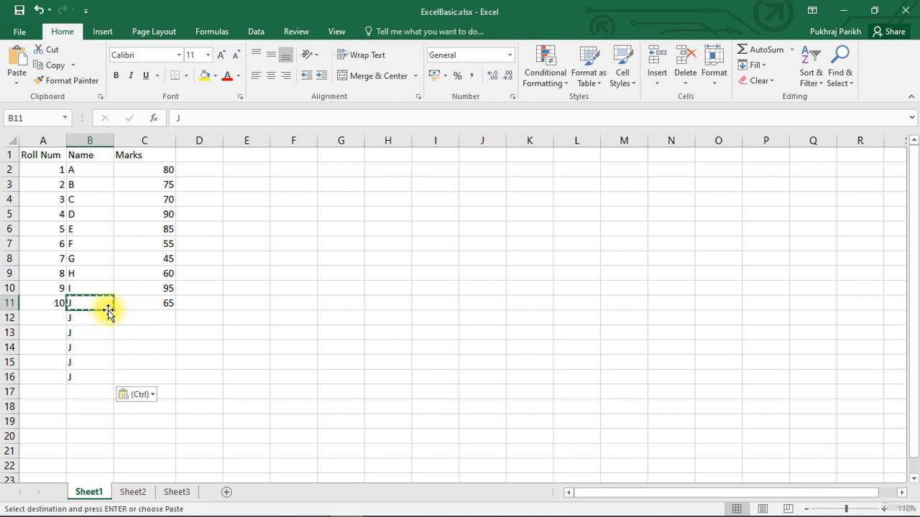
pyautogui.click(149, 306)
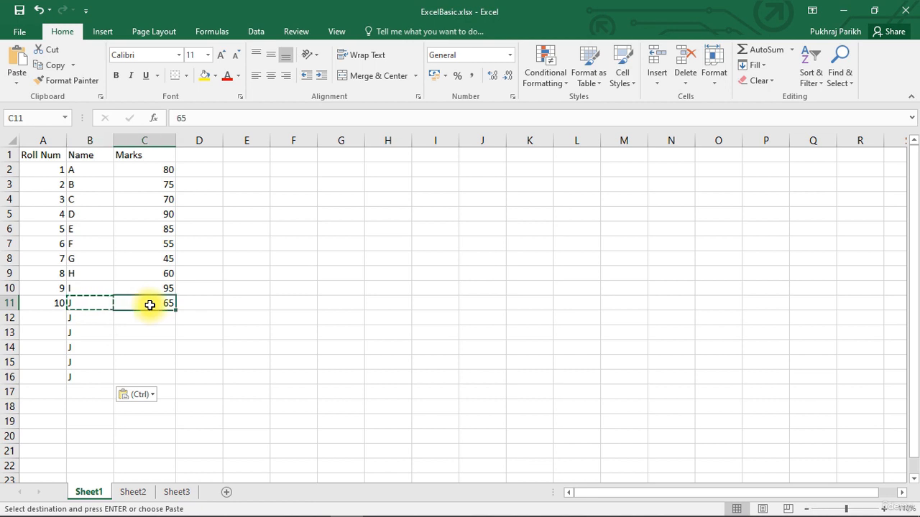
pyautogui.rightClick(150, 305)
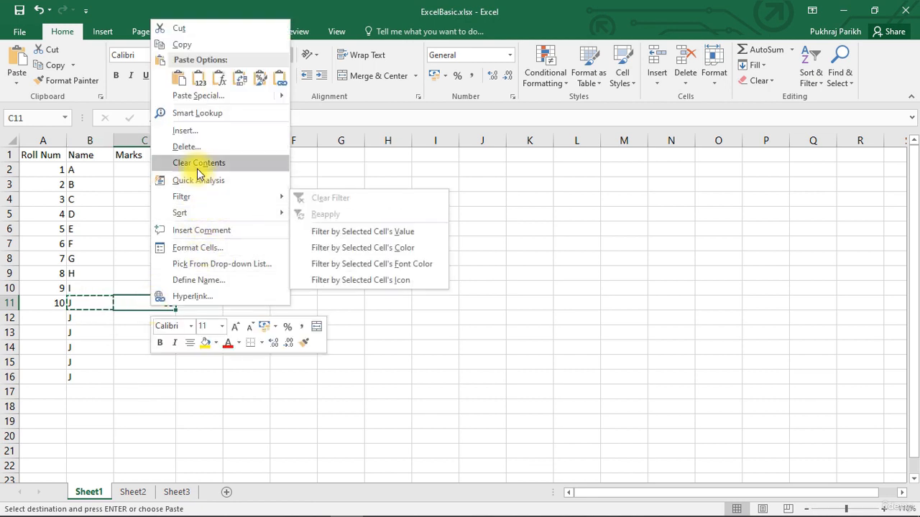
pyautogui.click(200, 45)
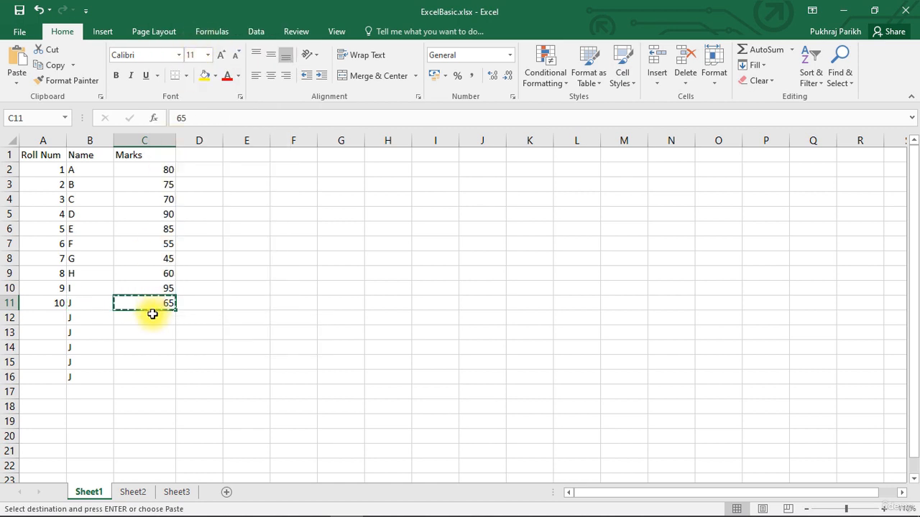
pyautogui.rightClick(152, 314)
pyautogui.click(176, 92)
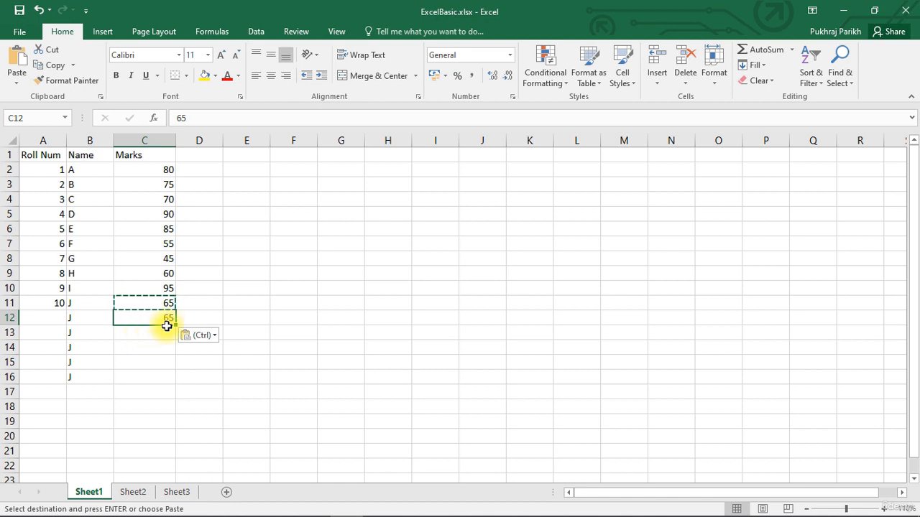
# Copy the roll number 10 from A11 and paste it into A12
pyautogui.click(196, 304)
pyautogui.click(157, 307)
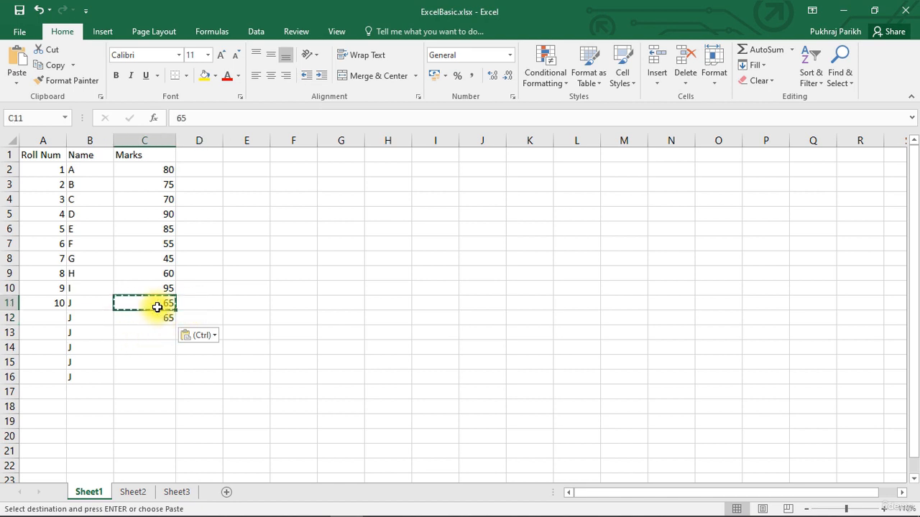
pyautogui.hotkey('ctrl', 'c')
pyautogui.click(65, 303)
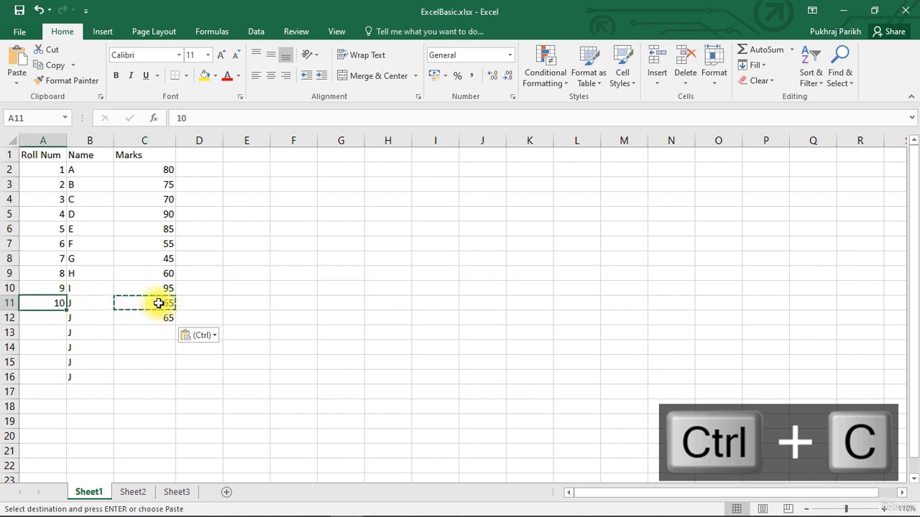
pyautogui.hotkey('ctrl', 'c')
pyautogui.click(45, 320)
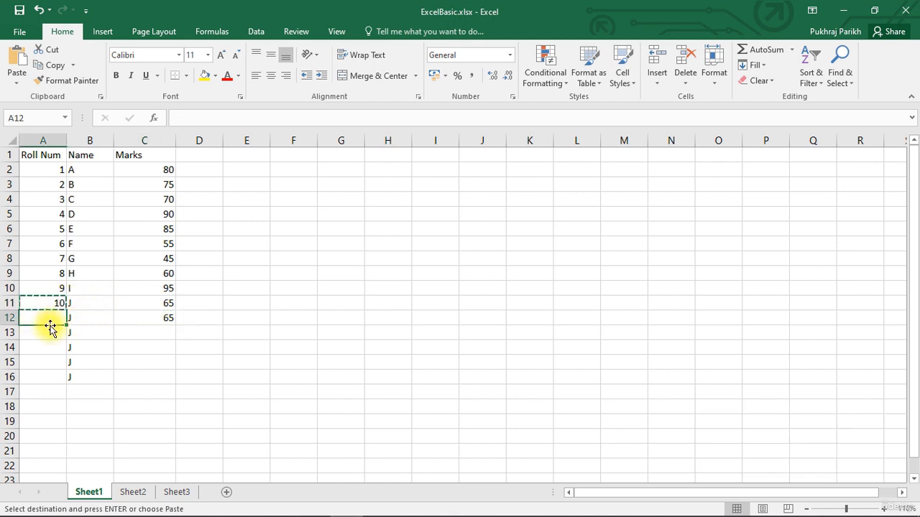
pyautogui.hotkey('ctrl', 'v')
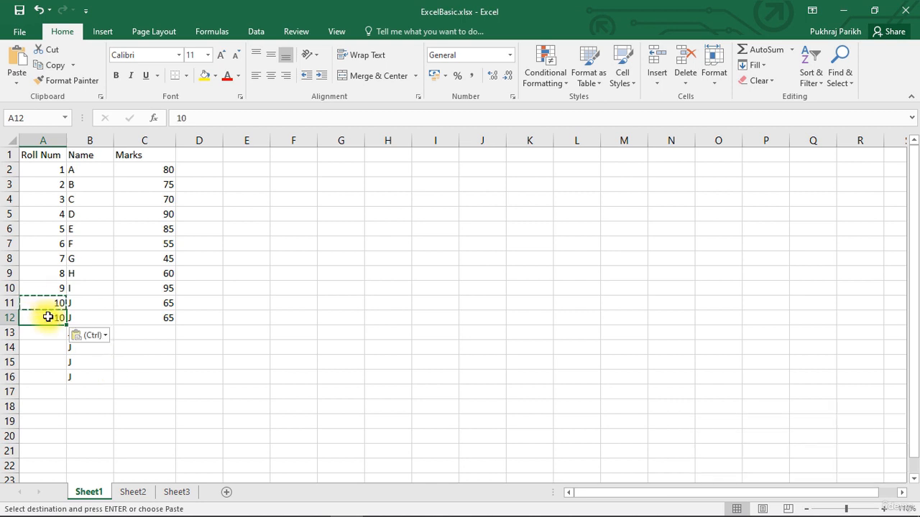
# Copy the mark 65 from C12 and paste it into cells C13 through C16
pyautogui.click(155, 317)
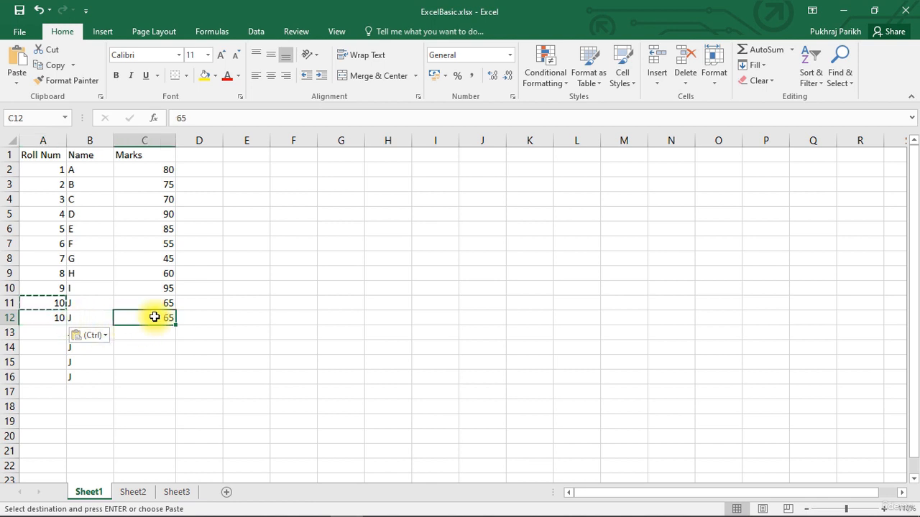
pyautogui.hotkey('ctrl', 'c')
pyautogui.click(154, 331)
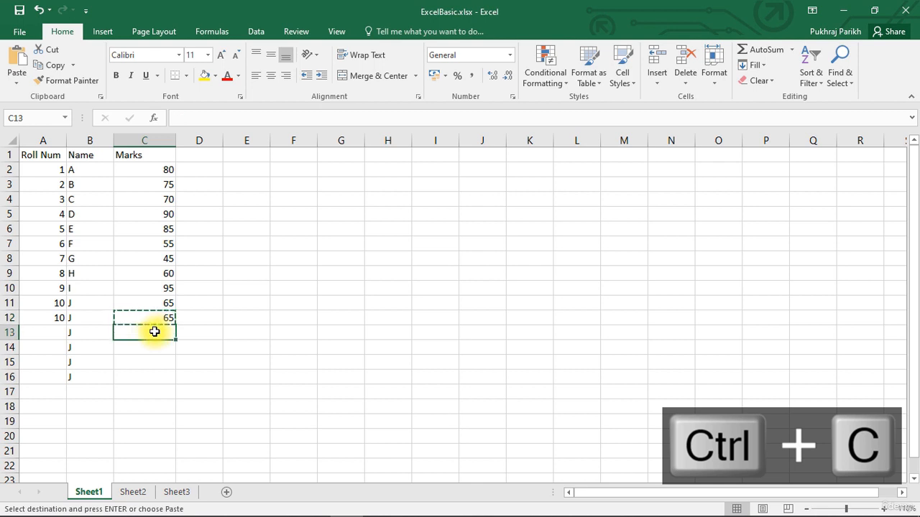
pyautogui.hotkey('ctrl', 'v')
pyautogui.click(148, 349)
pyautogui.hotkey('ctrl', 'v')
pyautogui.click(147, 365)
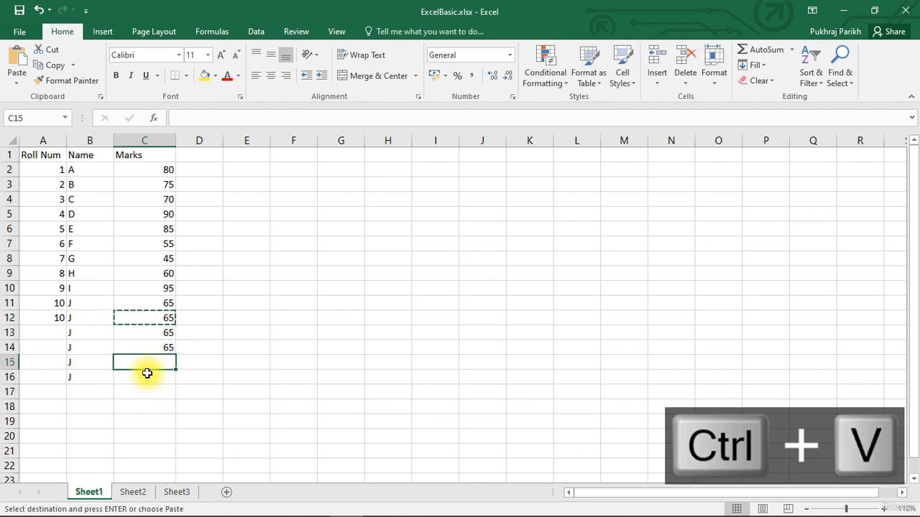
pyautogui.hotkey('ctrl', 'v')
pyautogui.click(144, 375)
pyautogui.hotkey('ctrl', 'v')
# Copy the roll number 10 from A12 and paste it into cells A13 through A16
pyautogui.click(48, 320)
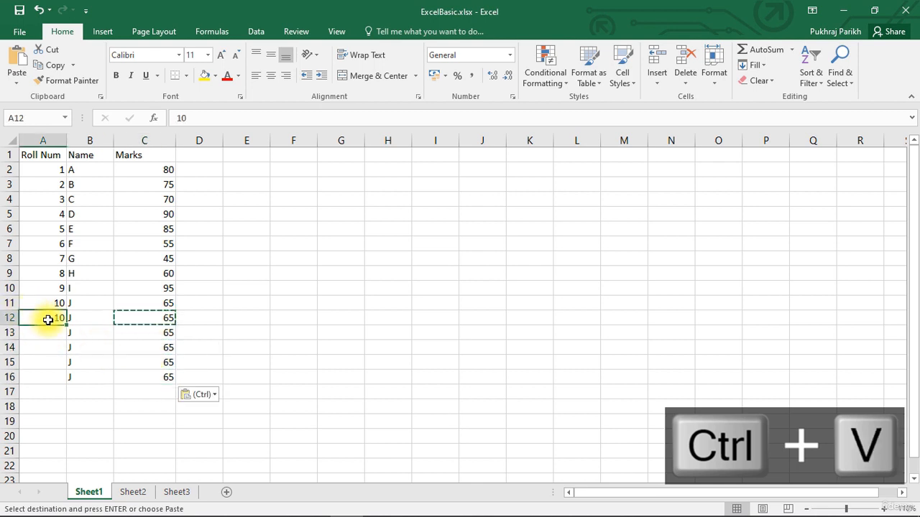
pyautogui.hotkey('ctrl', 'c')
pyautogui.click(45, 334)
pyautogui.hotkey('ctrl', 'v')
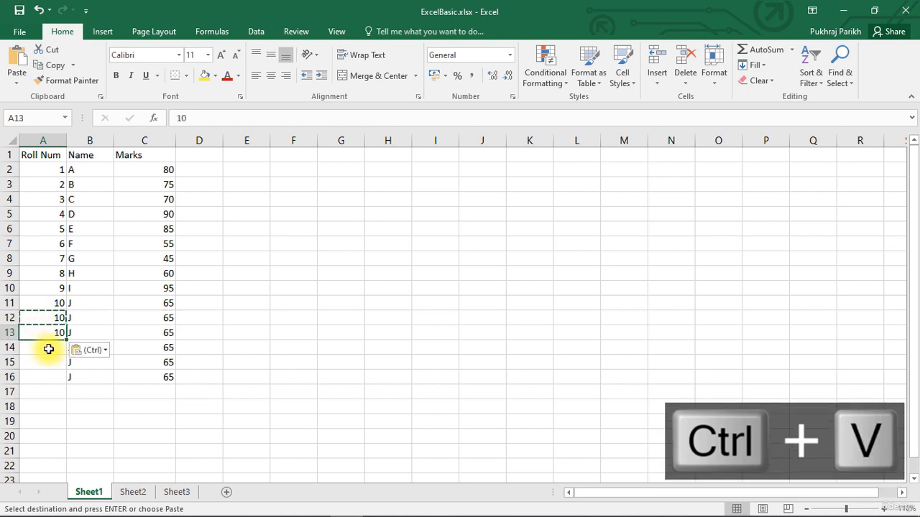
pyautogui.click(48, 350)
pyautogui.hotkey('ctrl', 'v')
pyautogui.click(45, 362)
pyautogui.hotkey('ctrl', 'v')
pyautogui.click(40, 380)
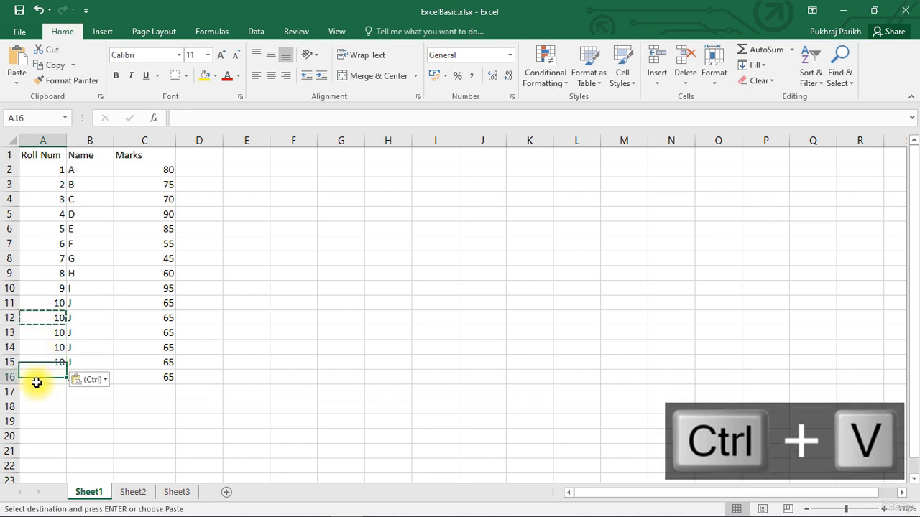
pyautogui.hotkey('ctrl', 'v')
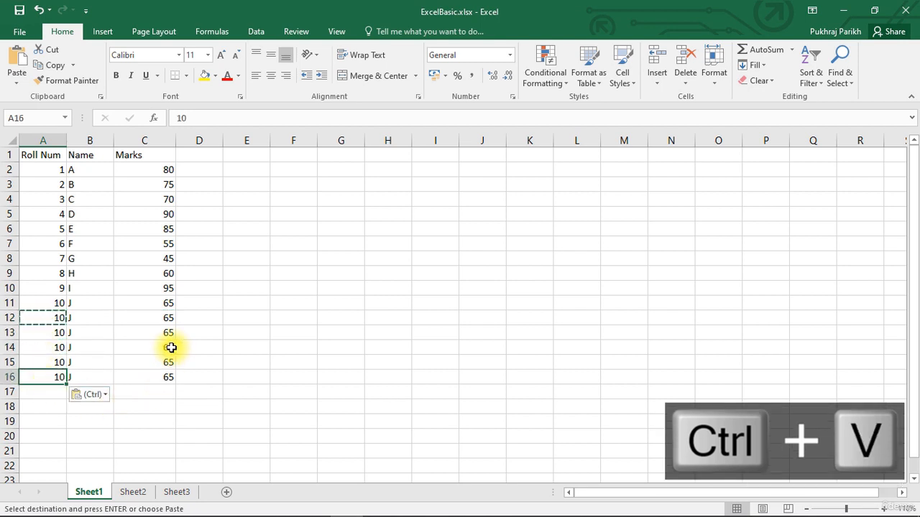
# Cut the whole table A1:C16 and paste it starting at E1
pyautogui.click(171, 348)
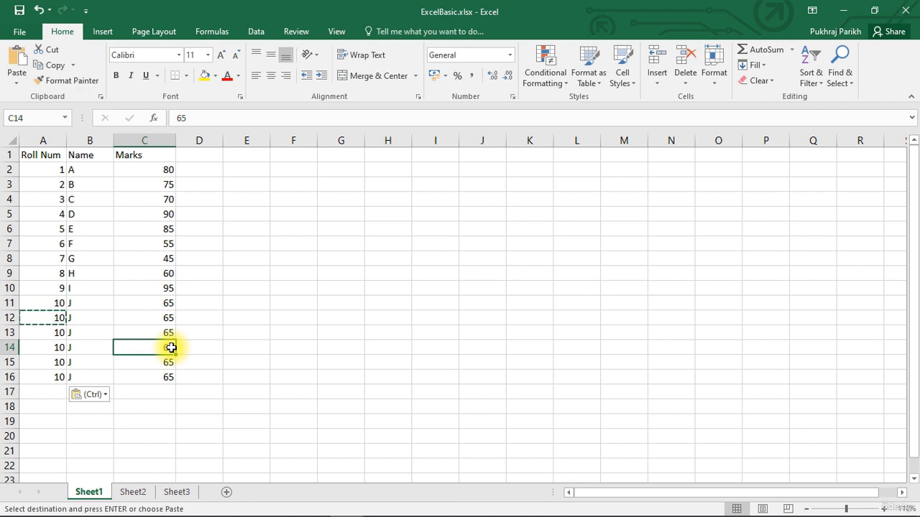
pyautogui.click(46, 156)
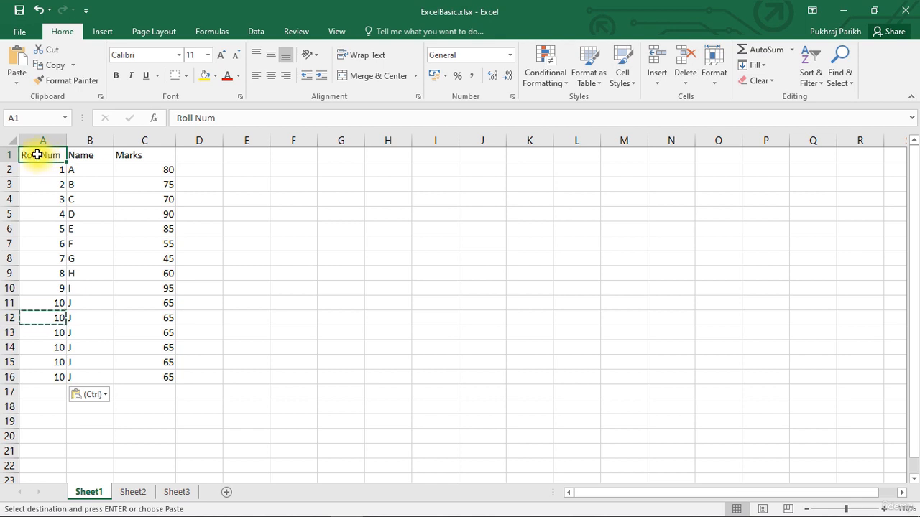
pyautogui.moveTo(39, 153); pyautogui.dragTo(151, 380)
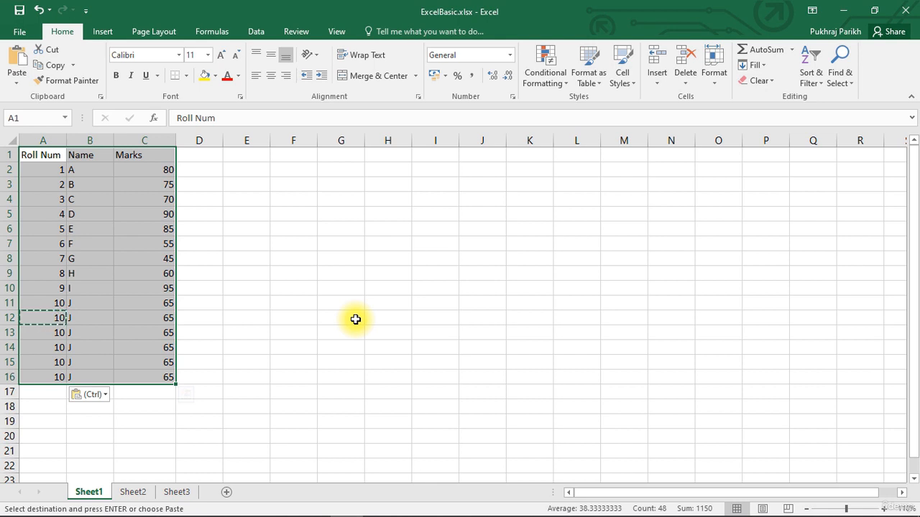
pyautogui.hotkey('ctrl', 'x')
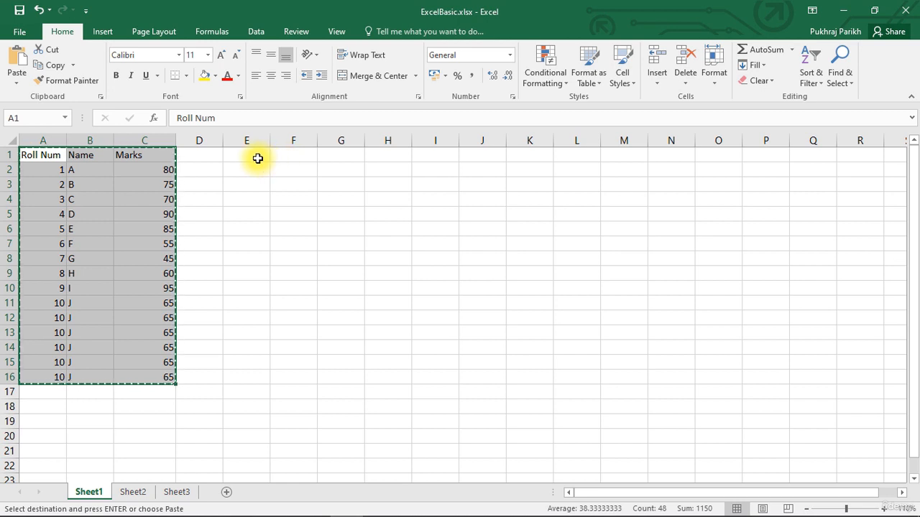
pyautogui.click(257, 158)
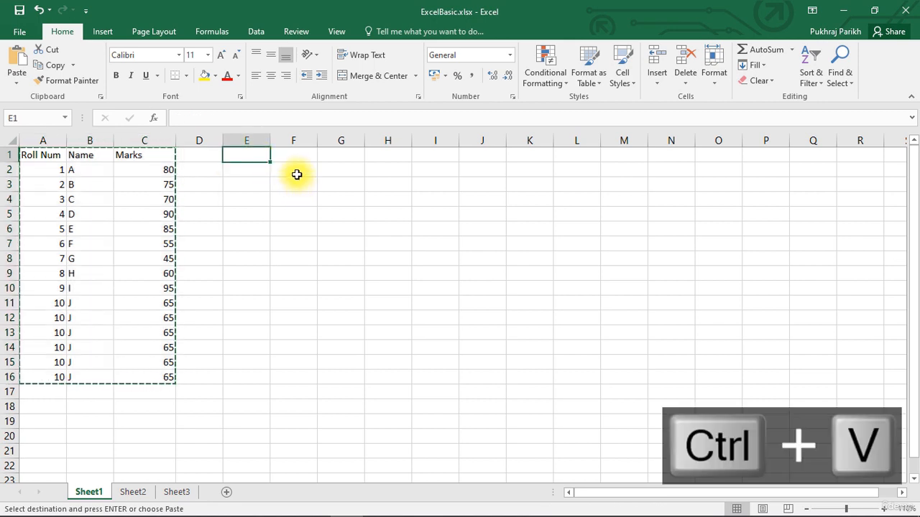
pyautogui.hotkey('ctrl', 'v')
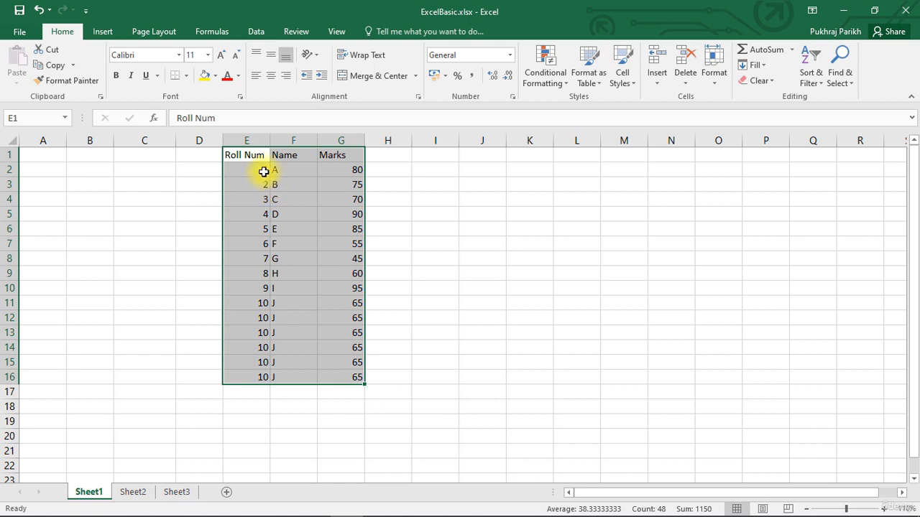
# Copy the table E1:G16 and paste it back starting at A1
pyautogui.click(243, 155)
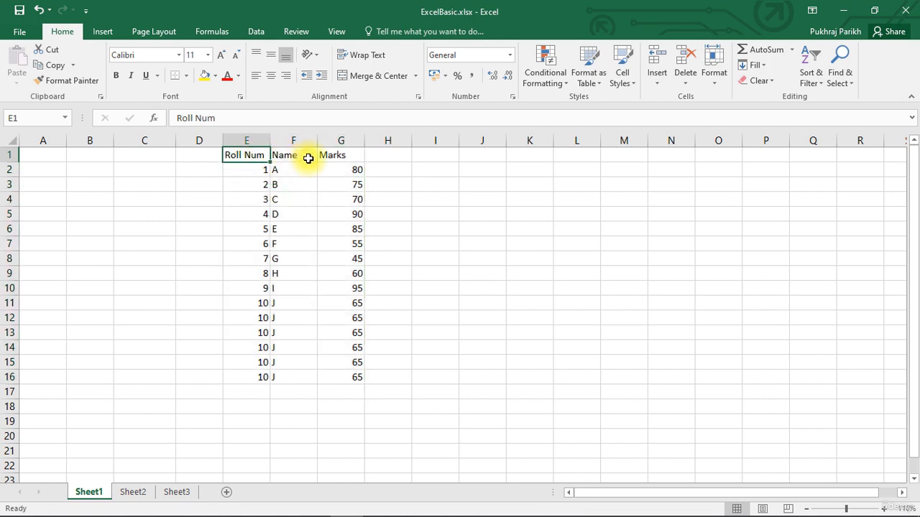
pyautogui.hotkey('ctrl', 'shift', 'Right')
pyautogui.moveTo(248, 157); pyautogui.dragTo(352, 369)
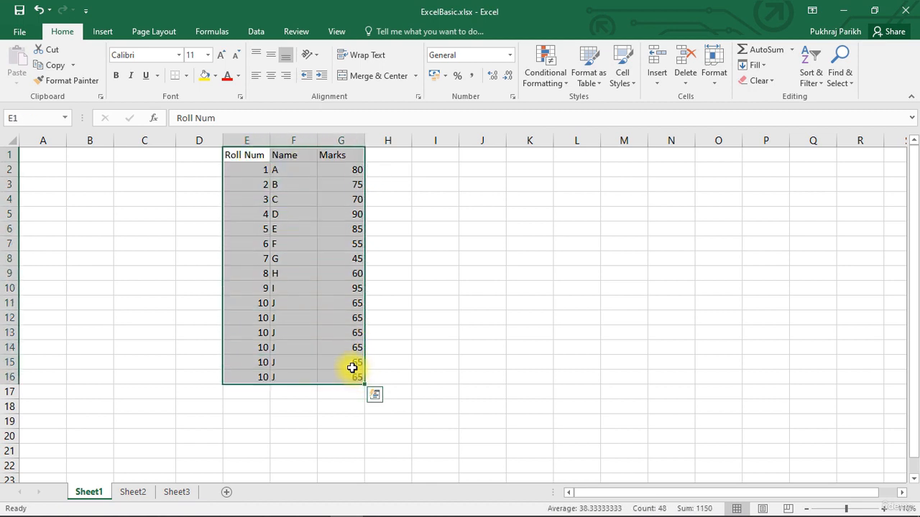
pyautogui.hotkey('ctrl', 'c')
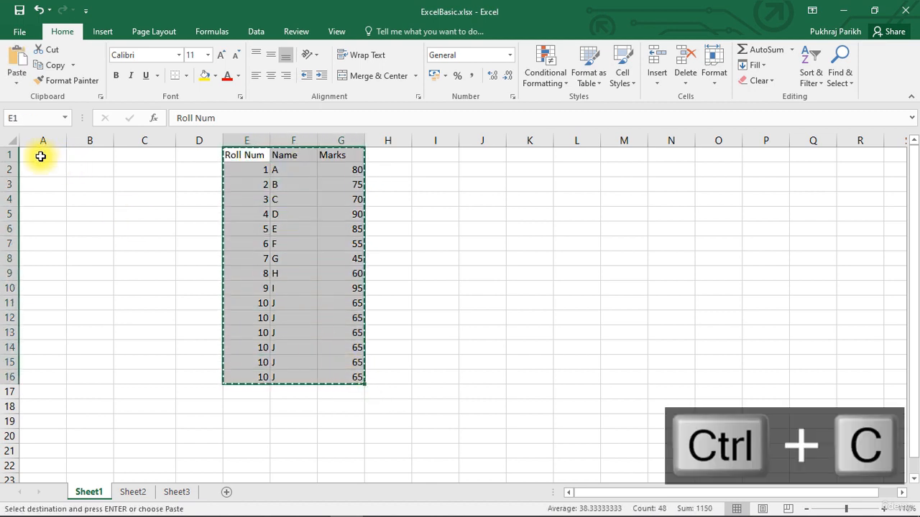
pyautogui.click(40, 157)
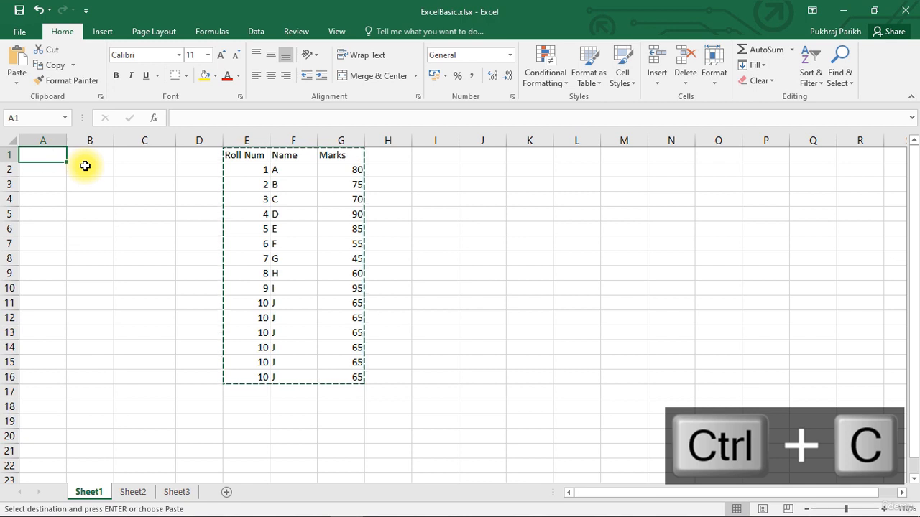
pyautogui.hotkey('ctrl', 'v')
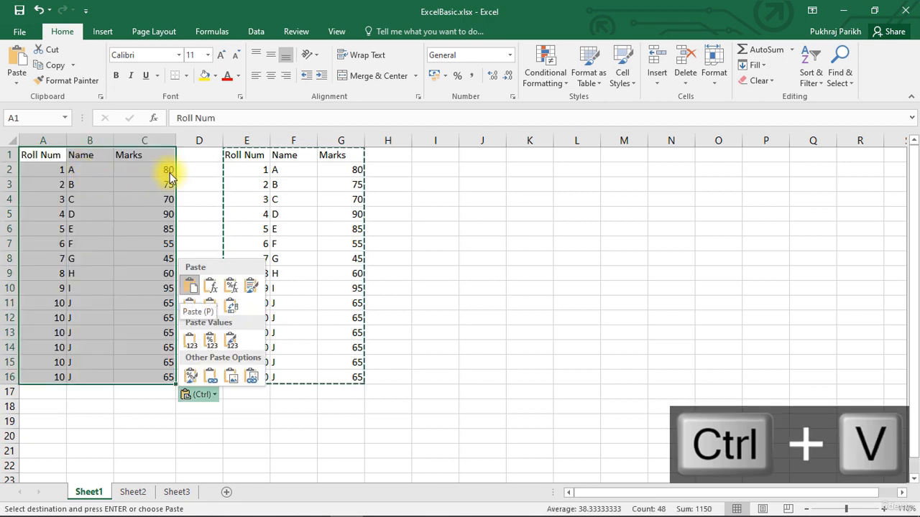
pyautogui.click(188, 286)
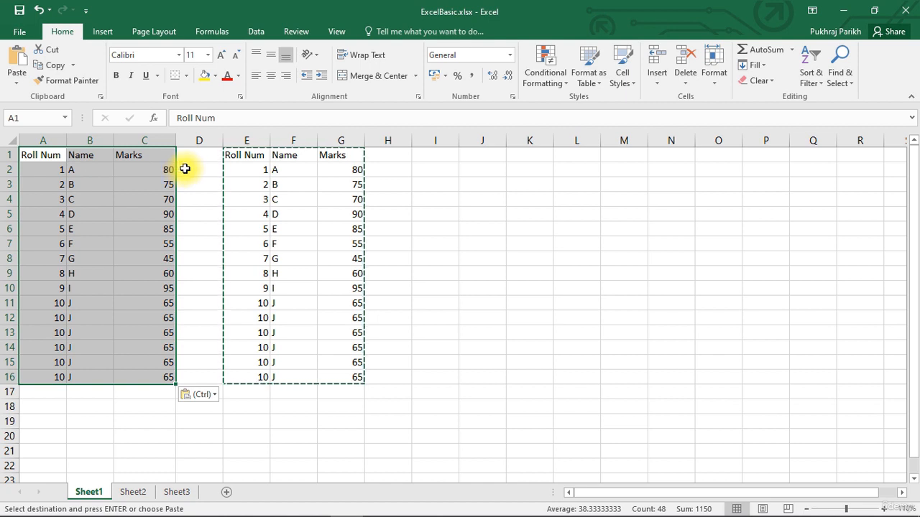
# Clear the duplicate table from cells E1:G16
pyautogui.click(185, 169)
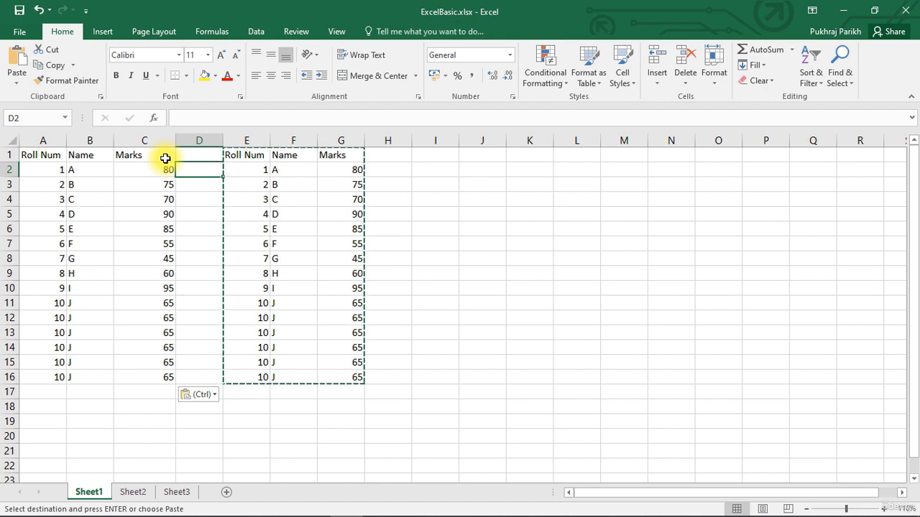
pyautogui.moveTo(247, 155); pyautogui.dragTo(333, 368)
pyautogui.press('Delete')
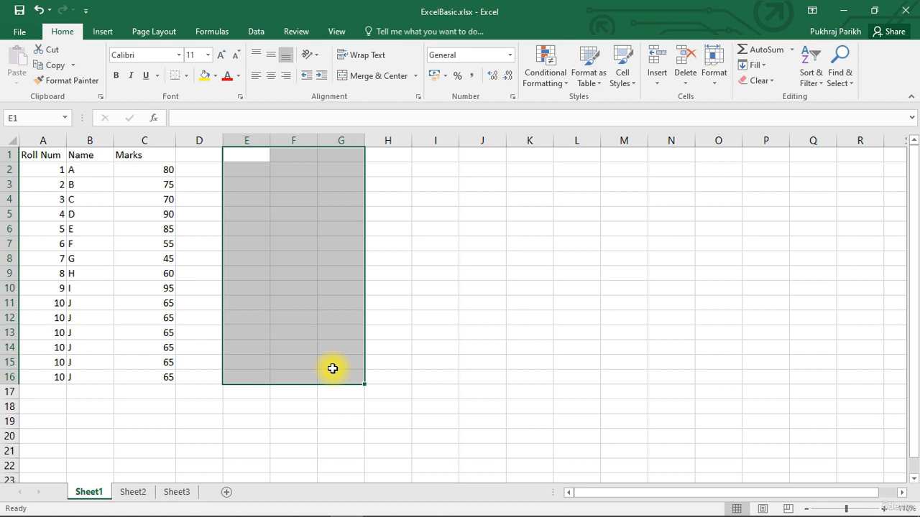
# Extend a selection from A1 across the header row to C1 one cell at a time
pyautogui.click(41, 152)
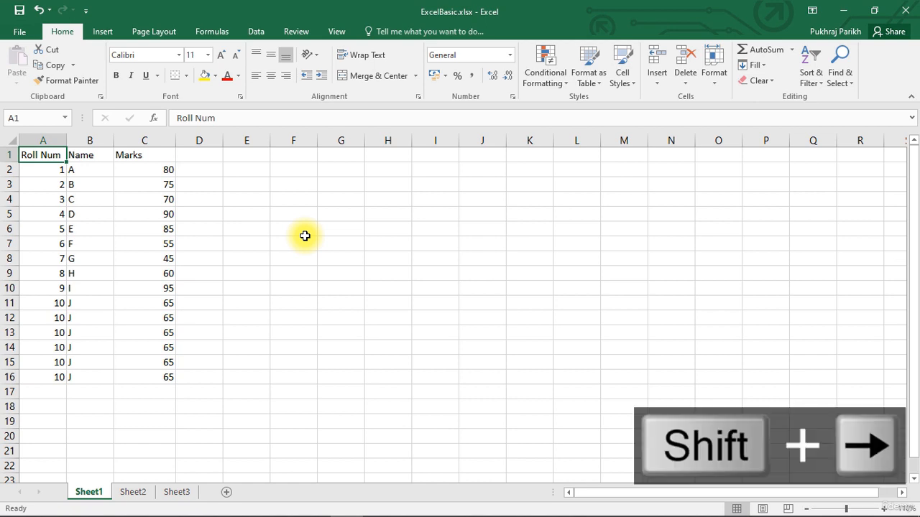
pyautogui.hotkey('shift', 'Right')
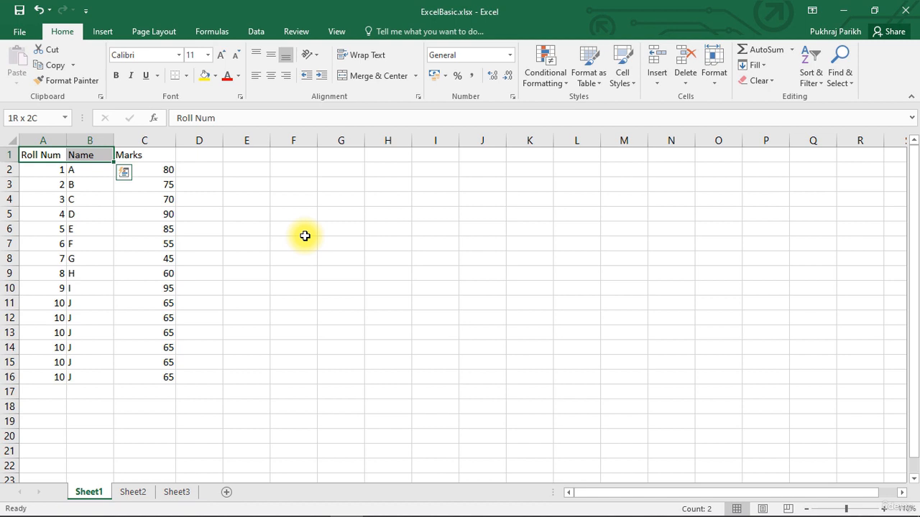
pyautogui.hotkey('shift', 'Right')
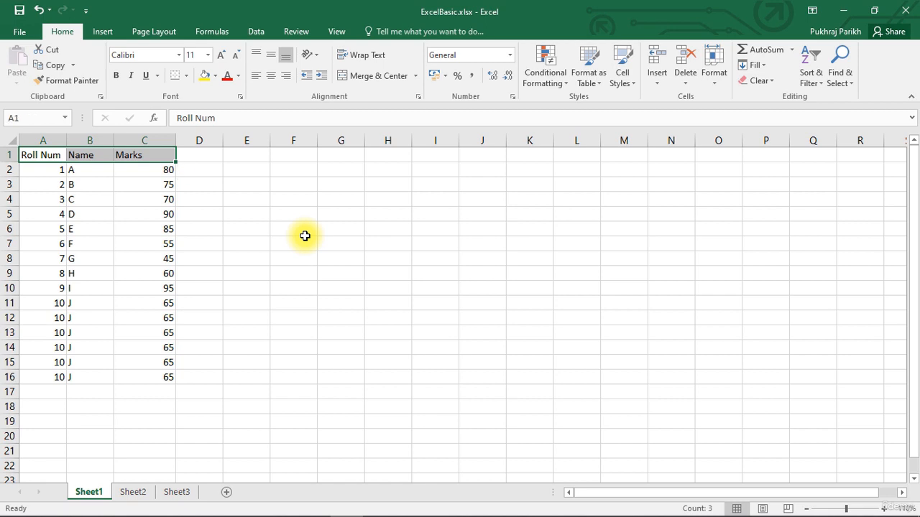
pyautogui.click(41, 155)
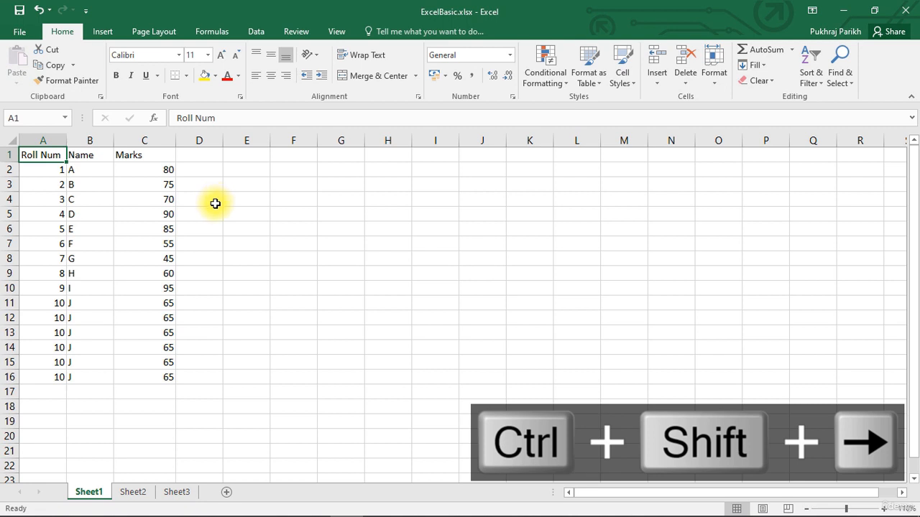
# Select the whole table A1:C16, cut it and paste it starting at F1
pyautogui.hotkey('ctrl', 'shift', 'Right')
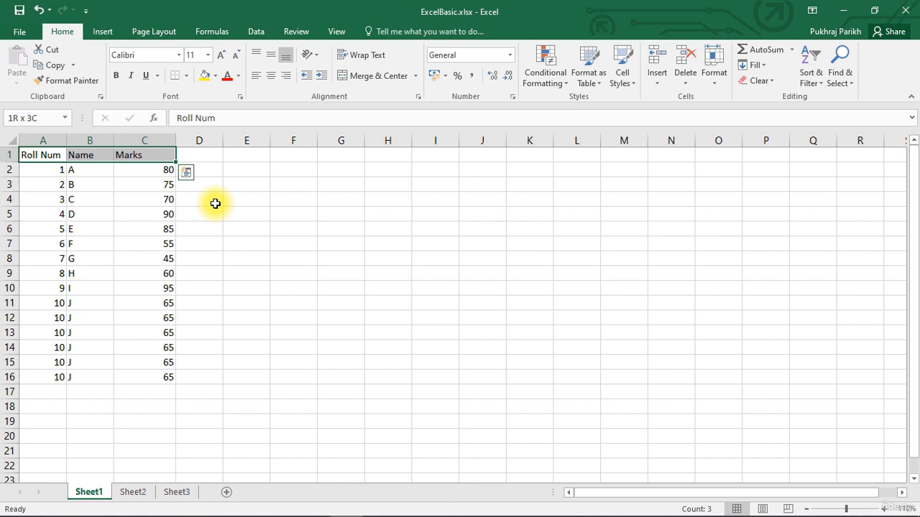
pyautogui.moveTo(215, 203); pyautogui.dragTo(181, 176)
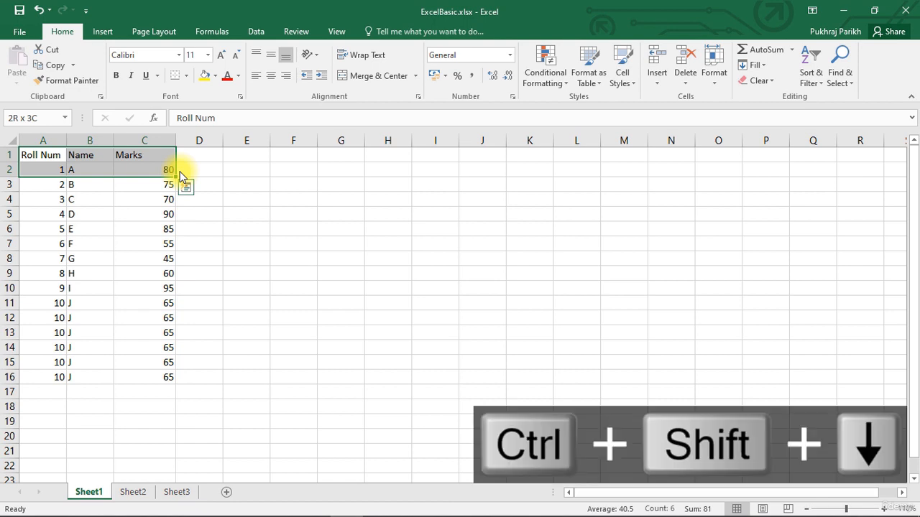
pyautogui.hotkey('ctrl', 'shift', 'Down')
pyautogui.hotkey('ctrl', 'q')
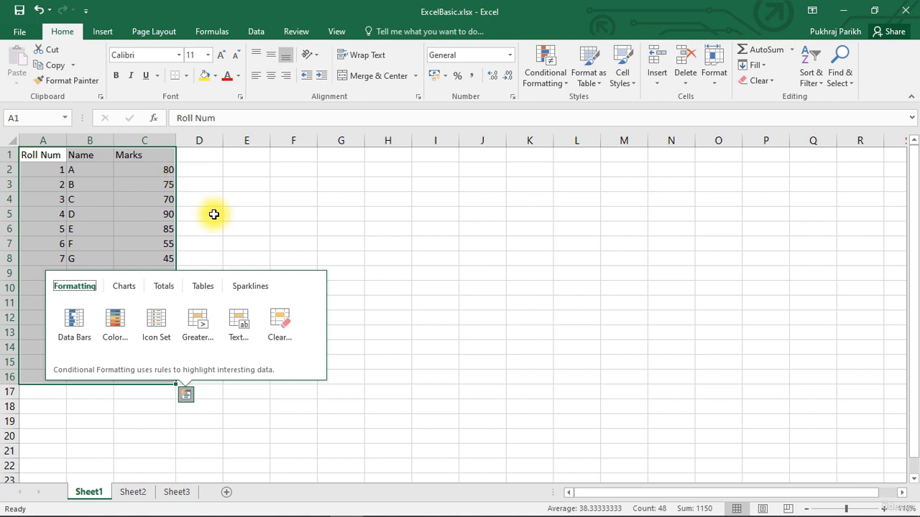
pyautogui.press('Escape')
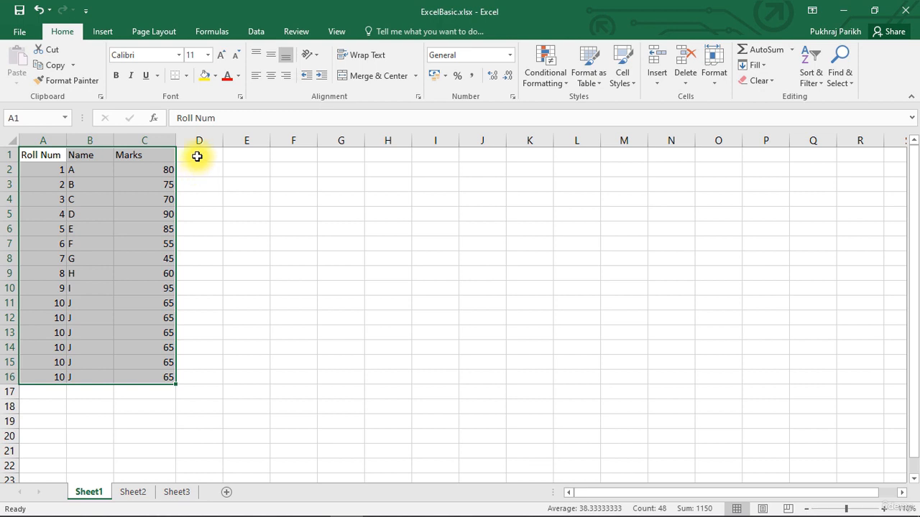
pyautogui.hotkey('ctrl', 'x')
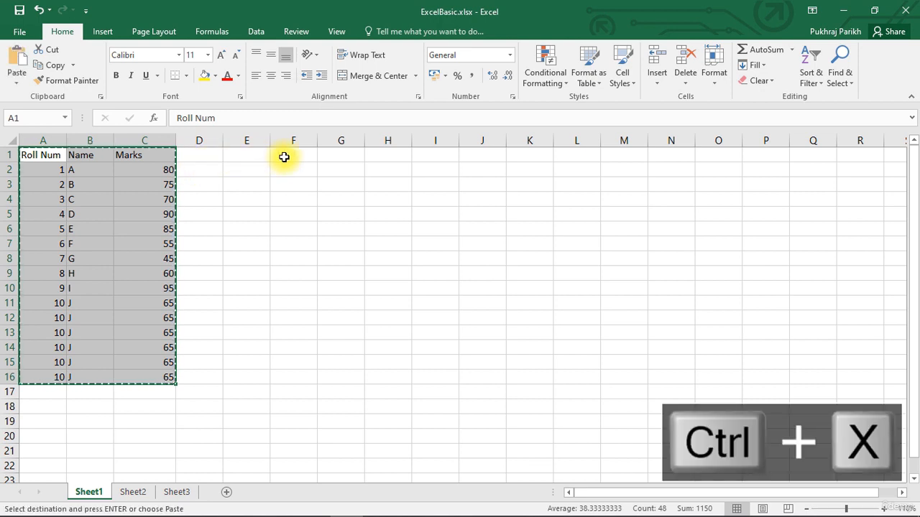
pyautogui.click(284, 156)
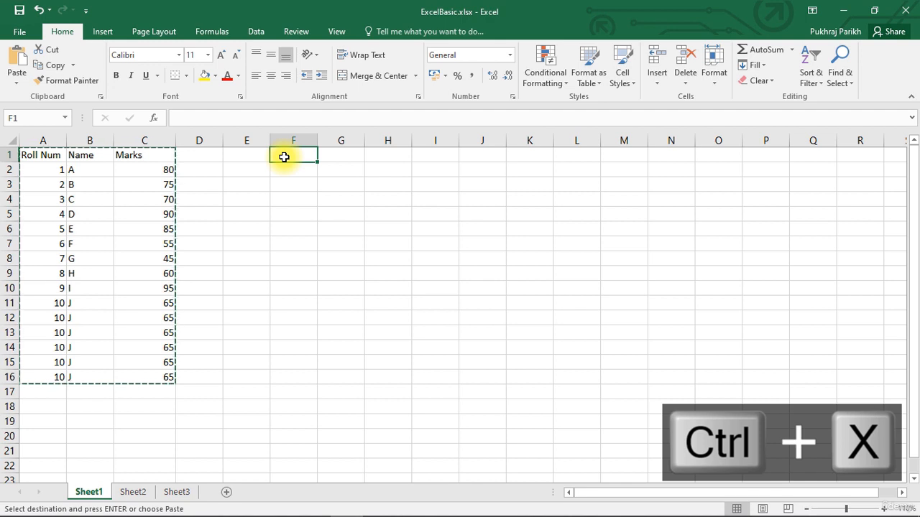
pyautogui.hotkey('ctrl', 'v')
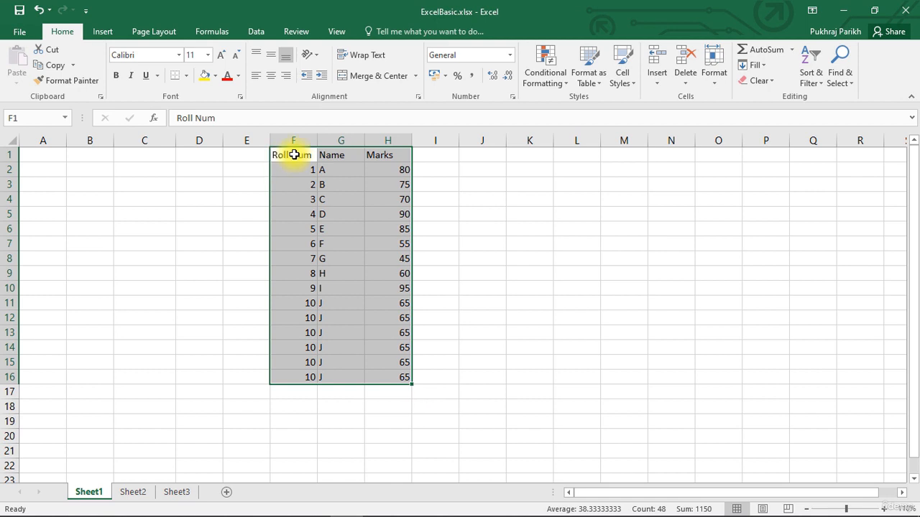
# Copy the table F1:H16 and paste it back starting at A1
pyautogui.hotkey('ctrl', 'x')
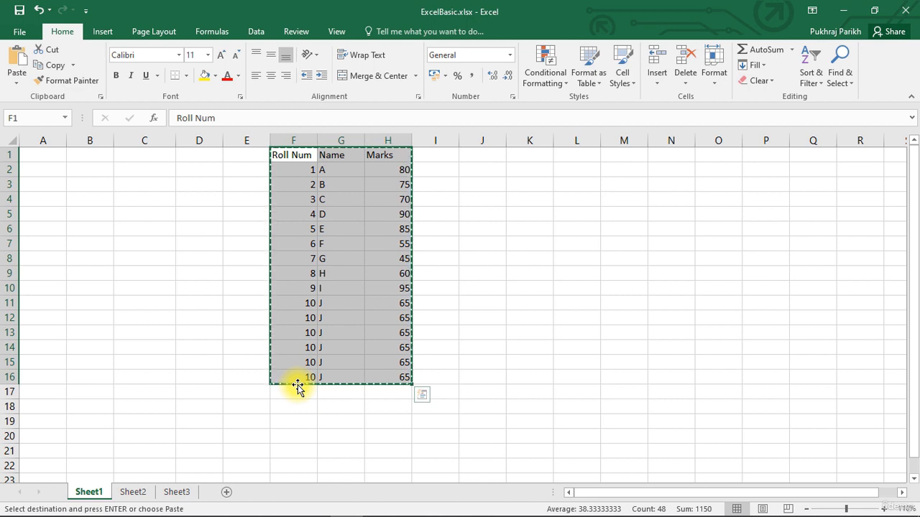
pyautogui.press('Escape')
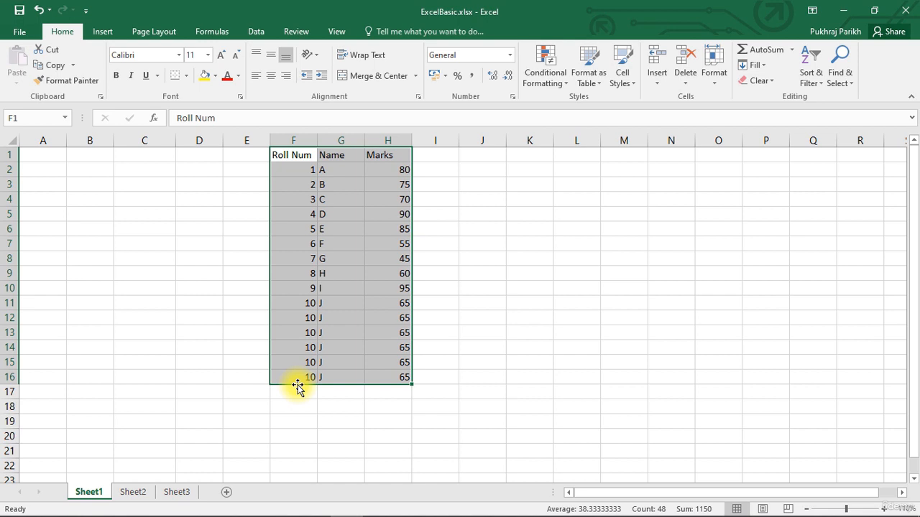
pyautogui.hotkey('ctrl', 'c')
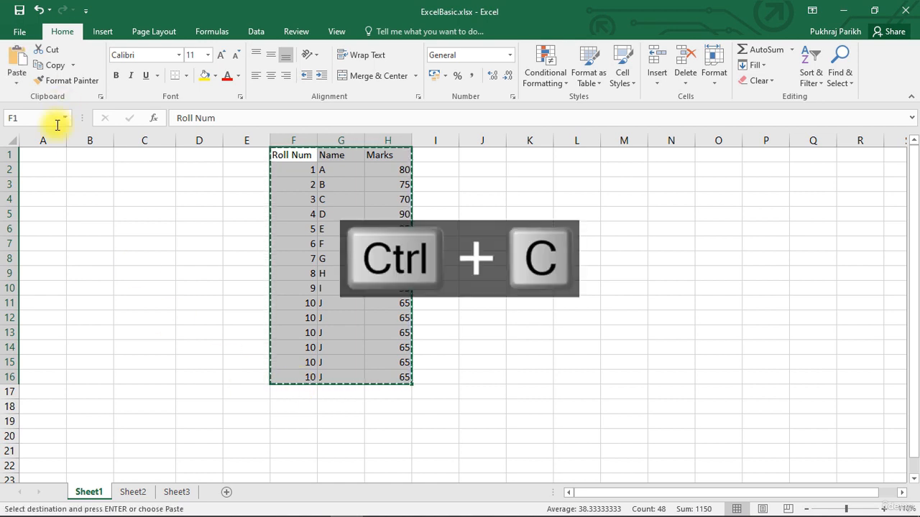
pyautogui.click(41, 155)
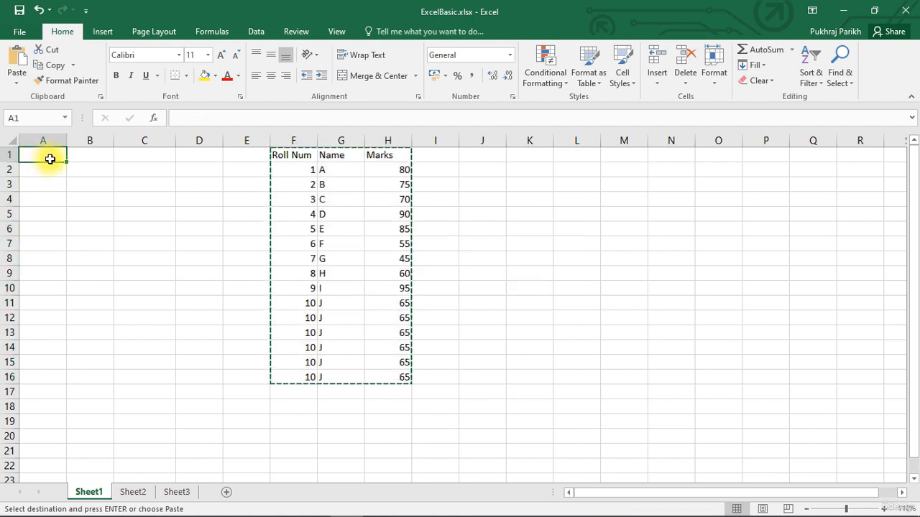
pyautogui.hotkey('ctrl', 'v')
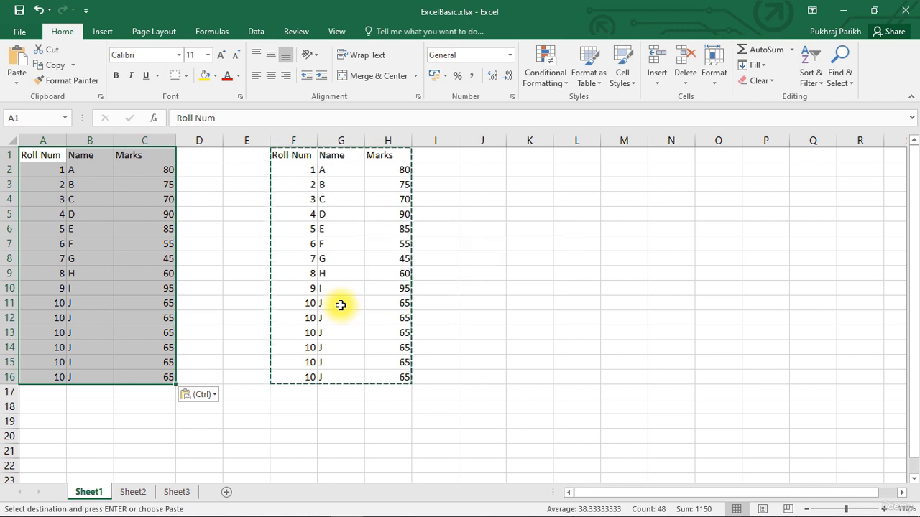
pyautogui.press('Escape')
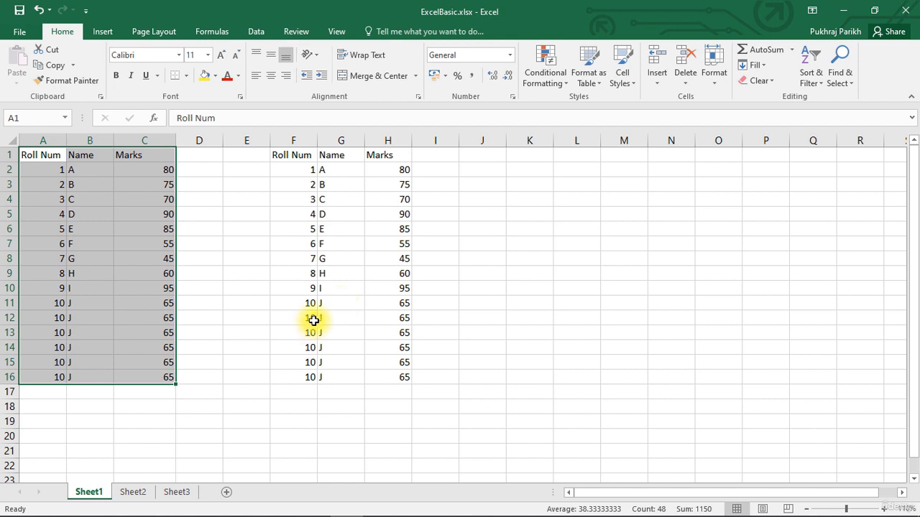
# Delete the contents of the table F1:H16, then undo the deletion
pyautogui.click(331, 304)
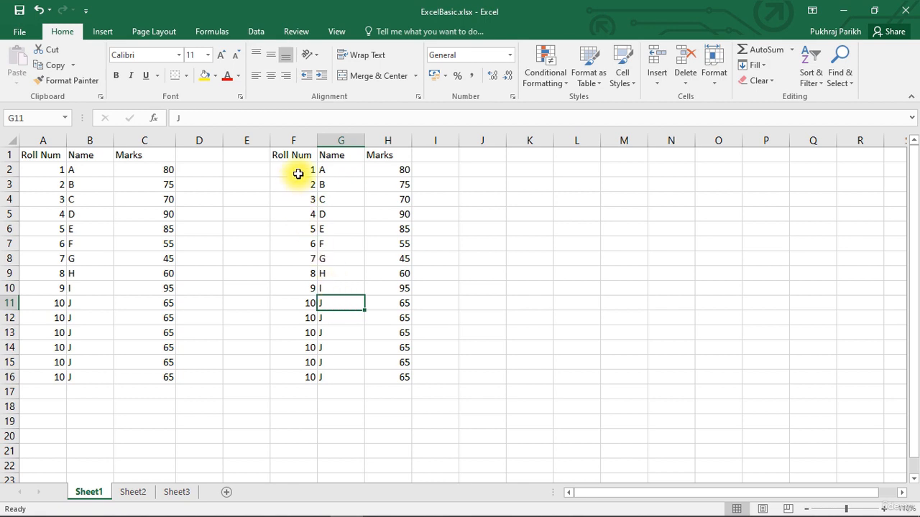
pyautogui.moveTo(297, 154); pyautogui.dragTo(400, 371)
pyautogui.press('Delete')
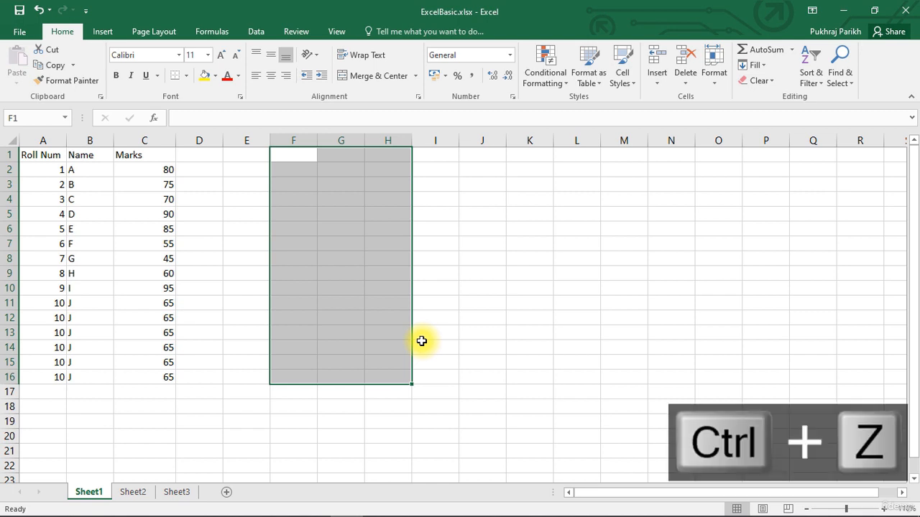
pyautogui.hotkey('ctrl', 'z')
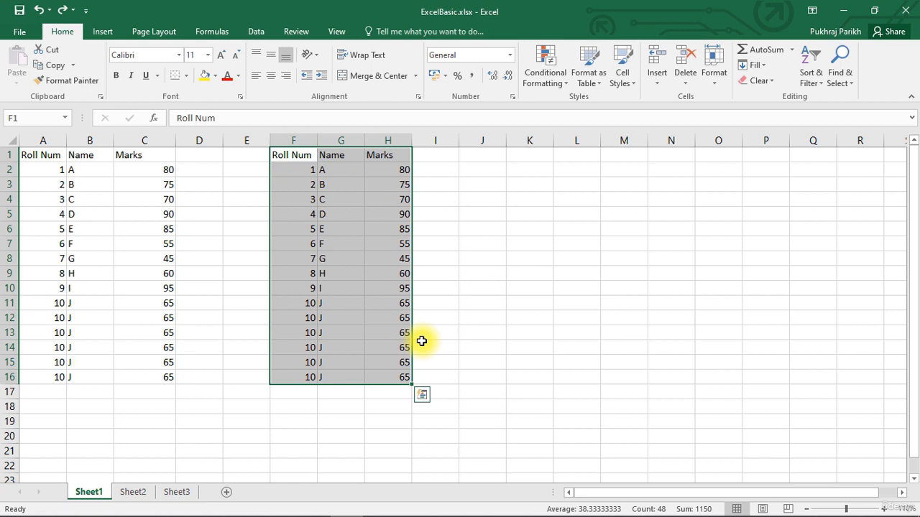
# Rename the headers in F1 and G1 to RN and N, then undo both renames
pyautogui.click(444, 279)
pyautogui.click(319, 155)
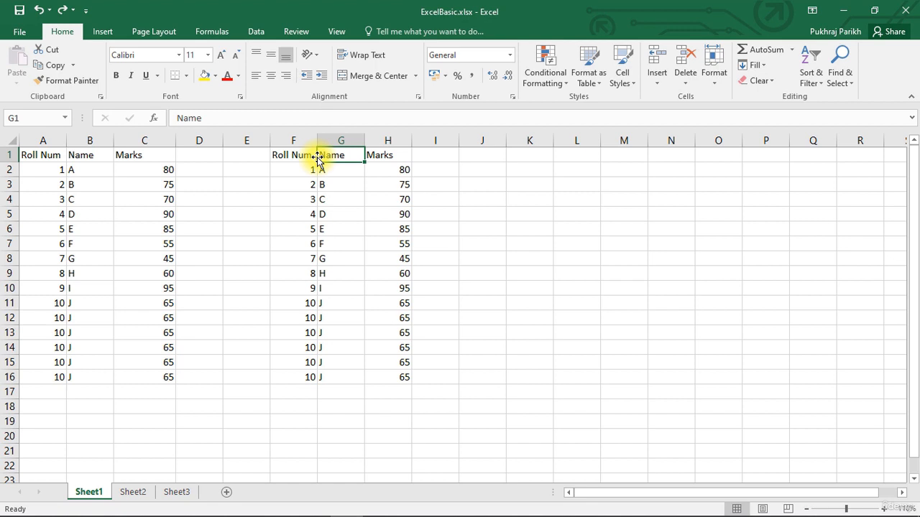
pyautogui.click(280, 152)
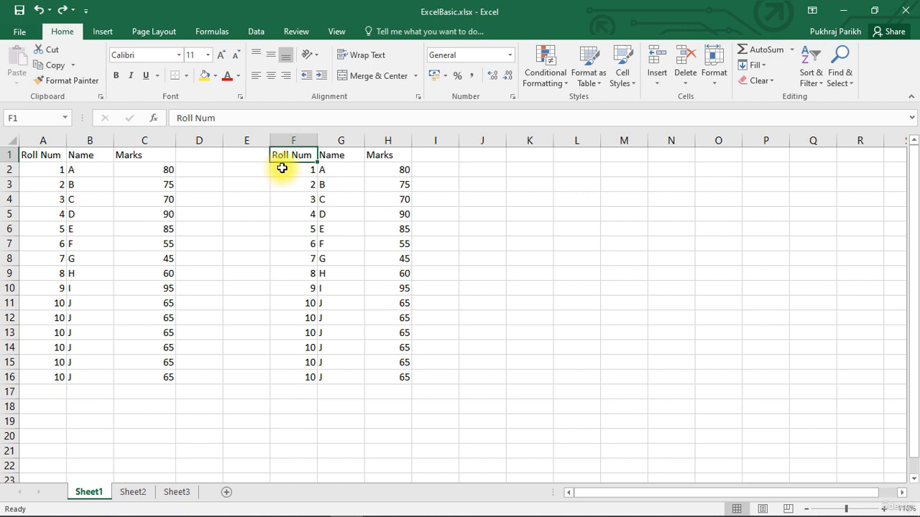
pyautogui.write('RN')
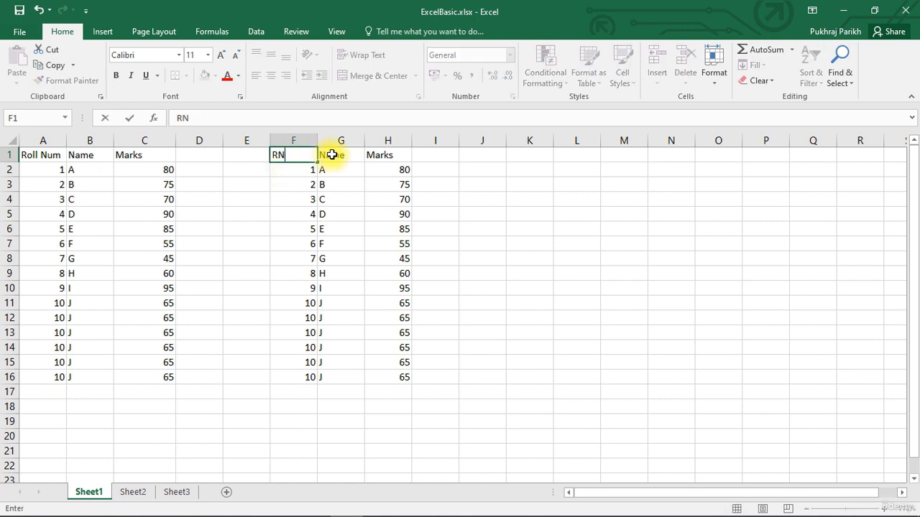
pyautogui.click(331, 155)
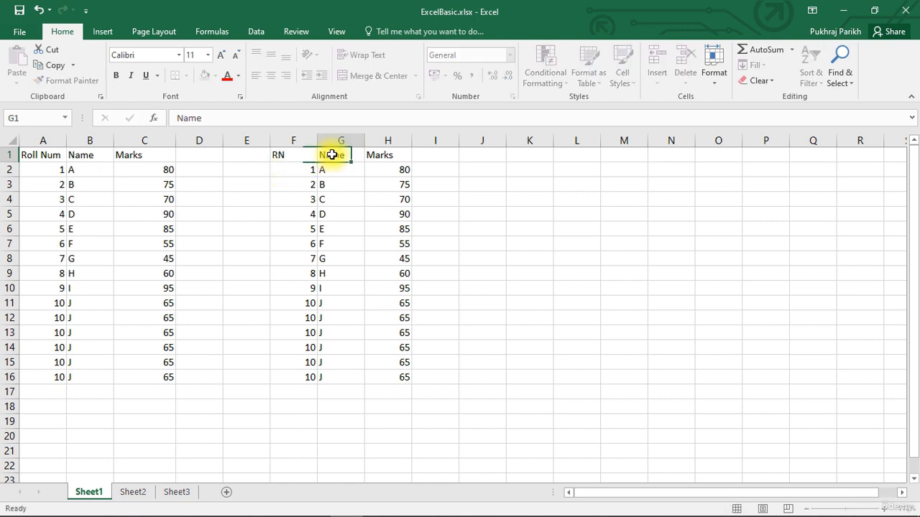
pyautogui.write('N')
pyautogui.click(368, 183)
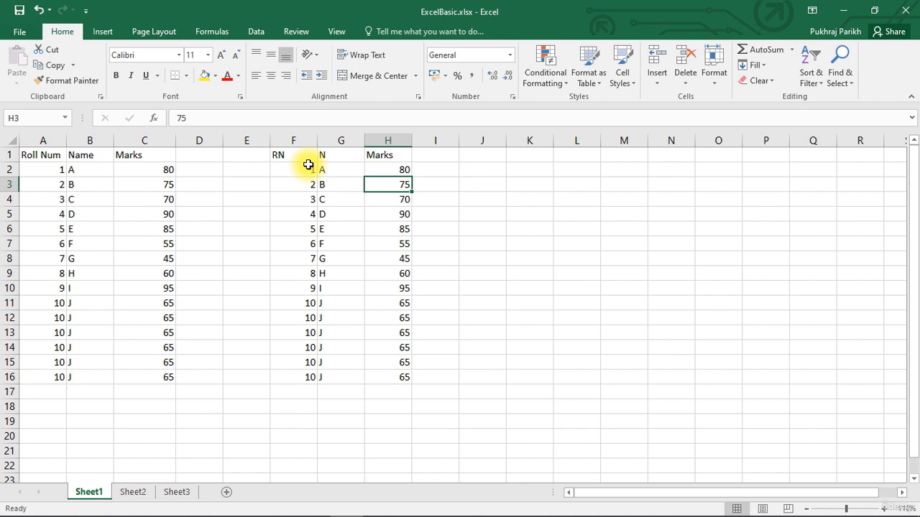
pyautogui.hotkey('ctrl', 'z')
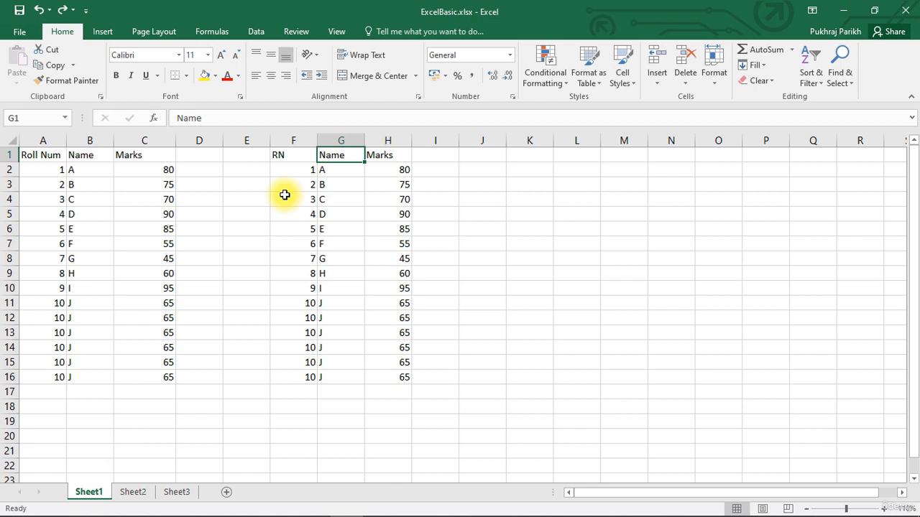
pyautogui.hotkey('ctrl', 'z')
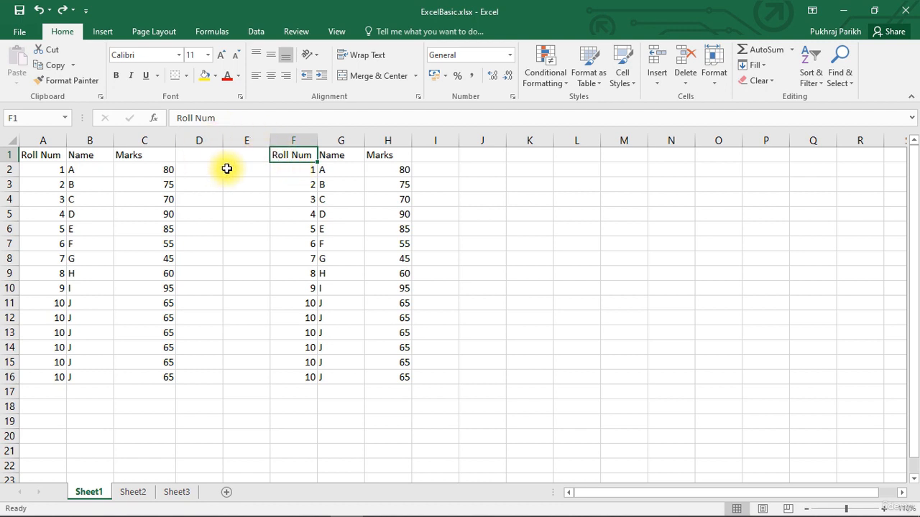
# Undo the table paste into A1:C16 and try to redo it
pyautogui.click(41, 11)
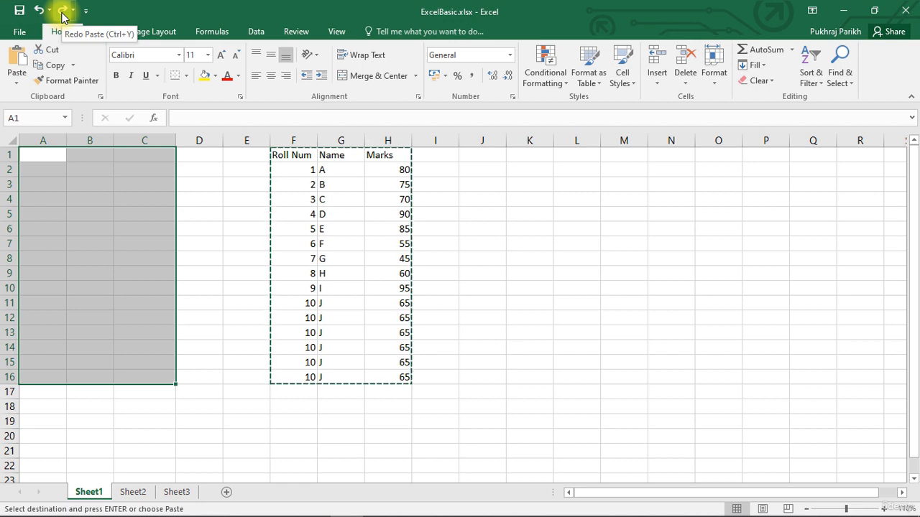
pyautogui.click(63, 14)
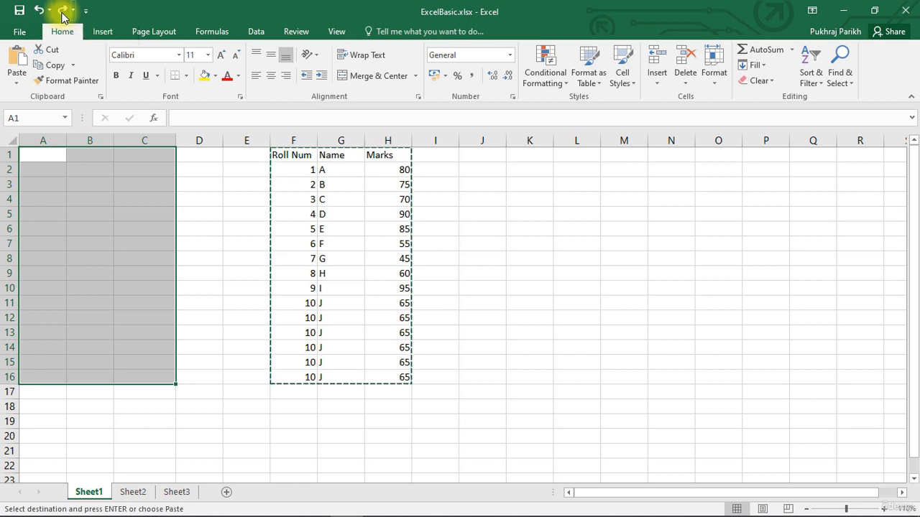